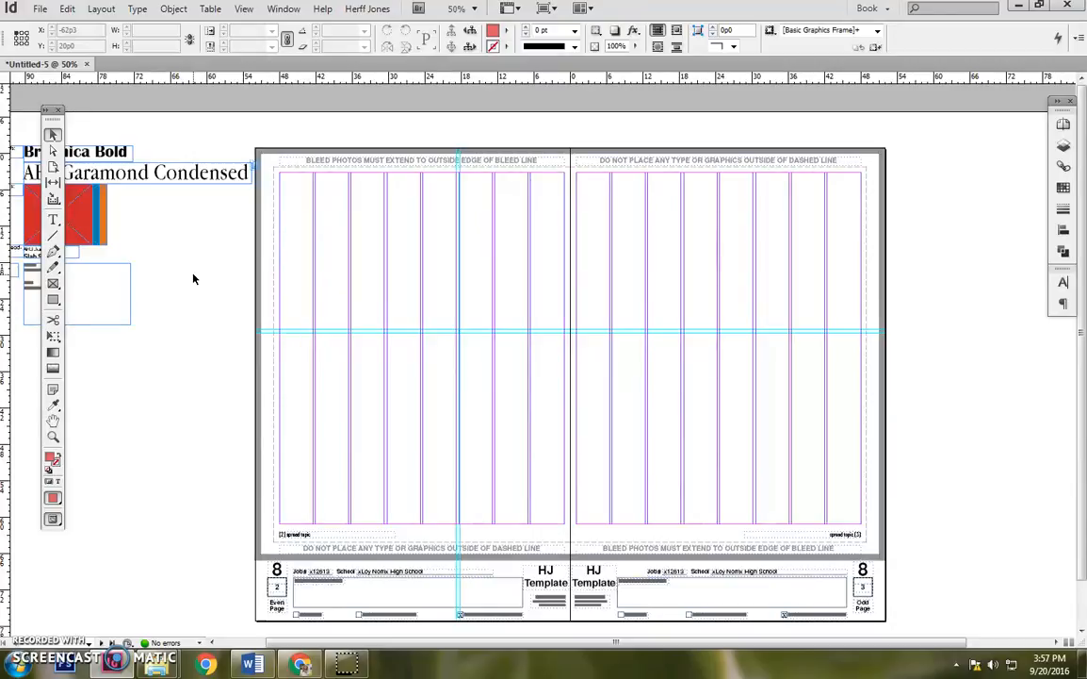
Start placing a file and browse to the Prom folder under Yearbook, Photos, Practice Layout Photos on the network drive.
click(39, 11)
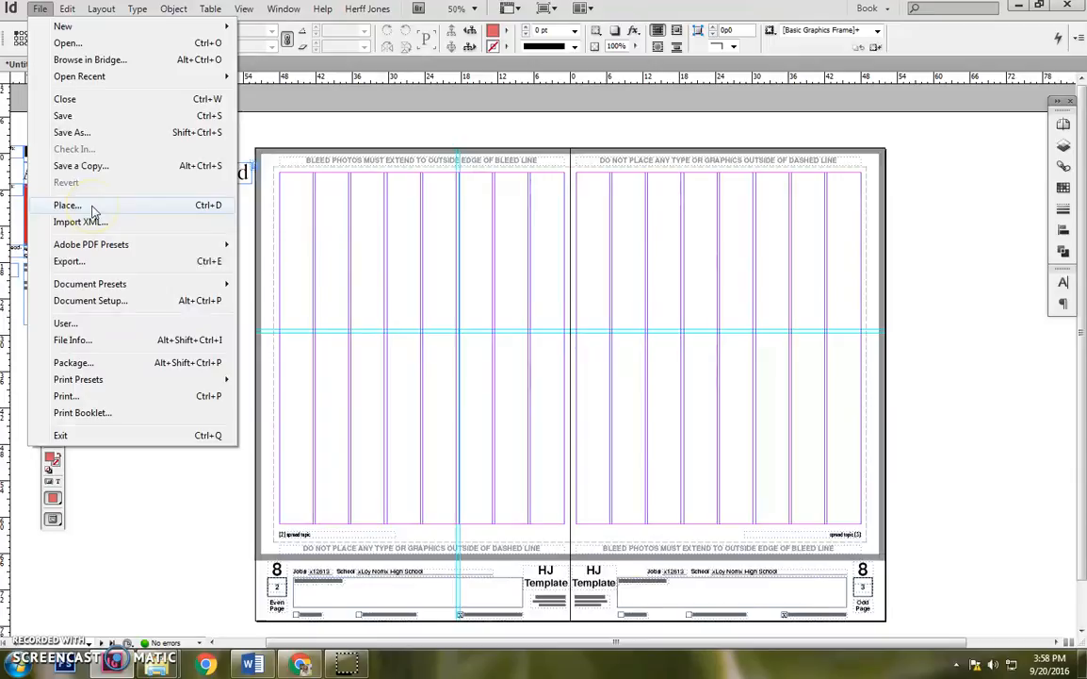
click(185, 209)
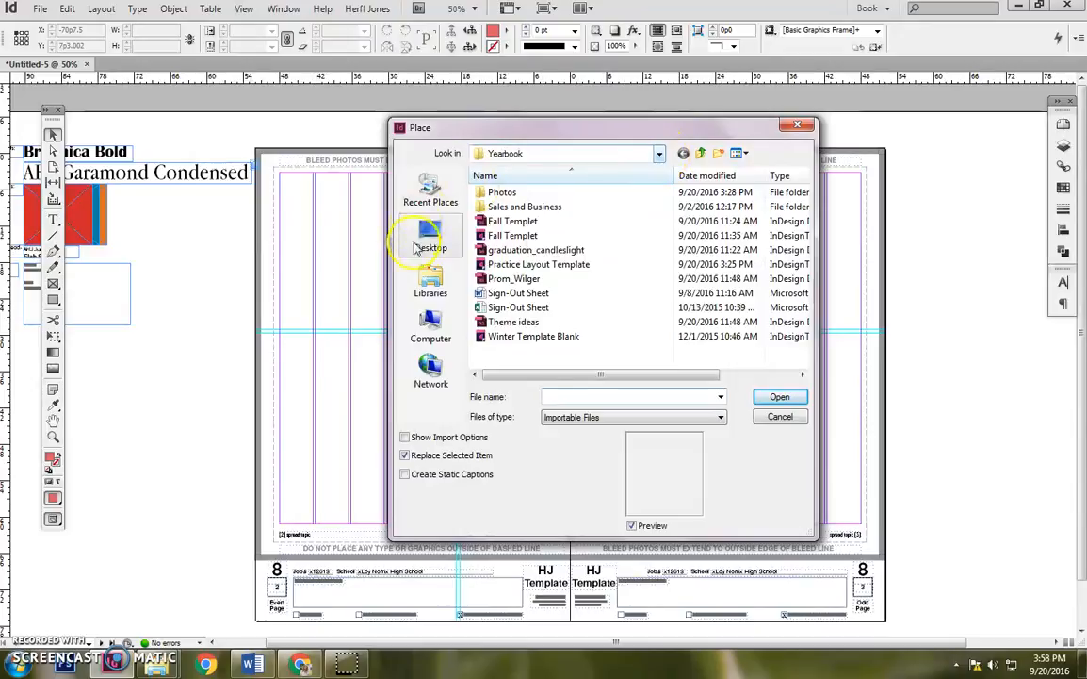
click(433, 321)
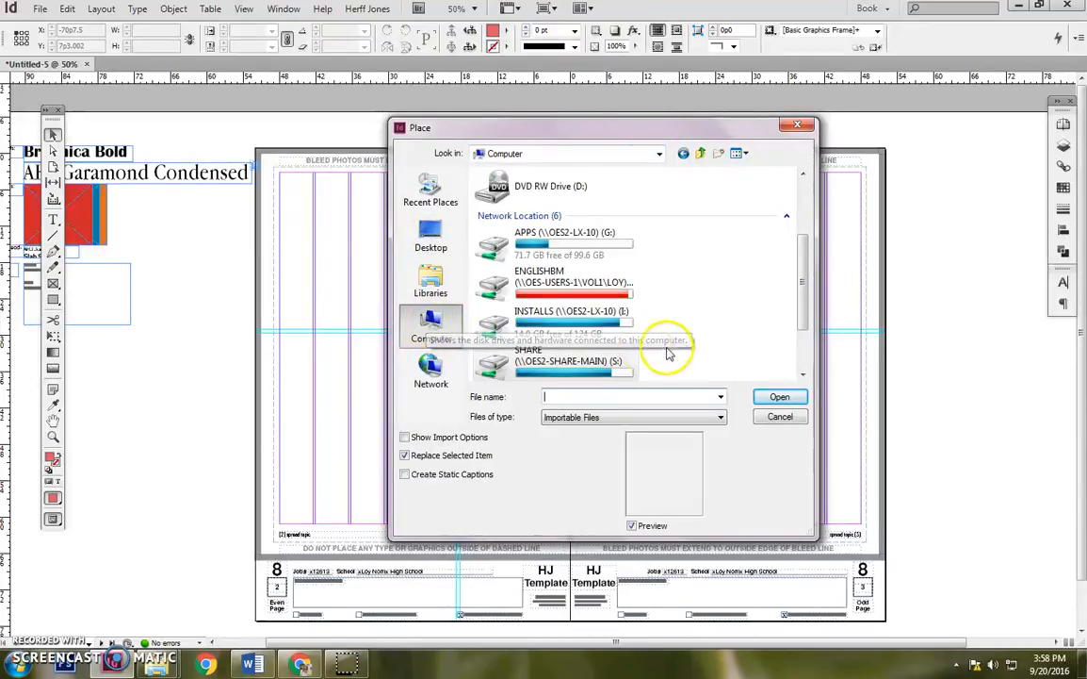
double_click(512, 201)
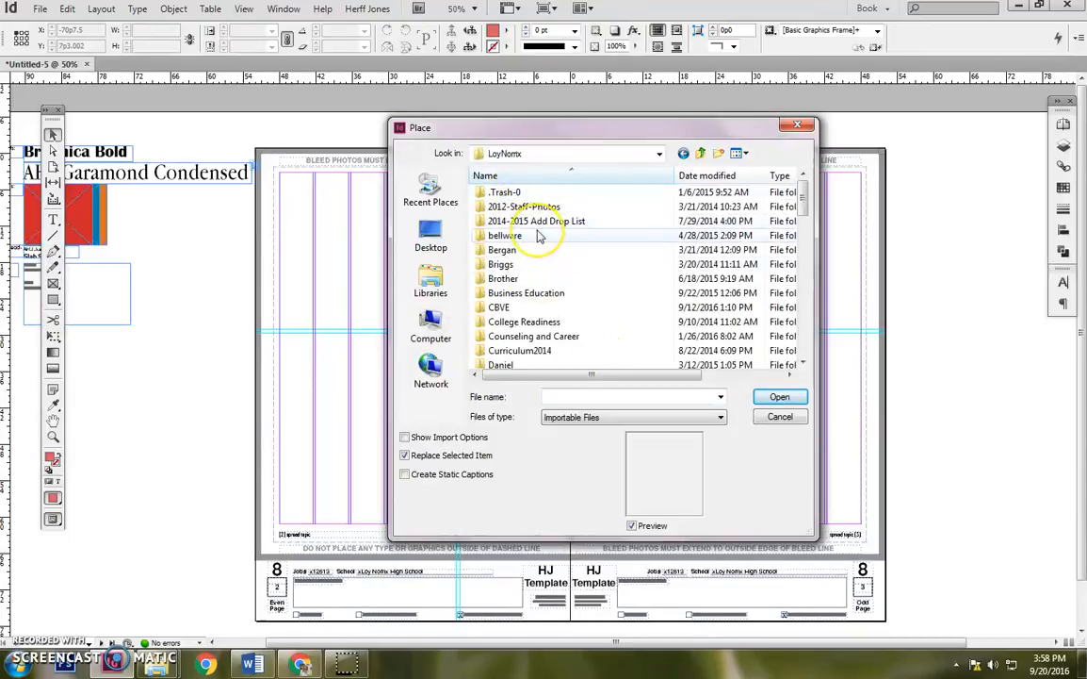
scroll(528, 235, down, 4)
scroll(539, 236, down, 10)
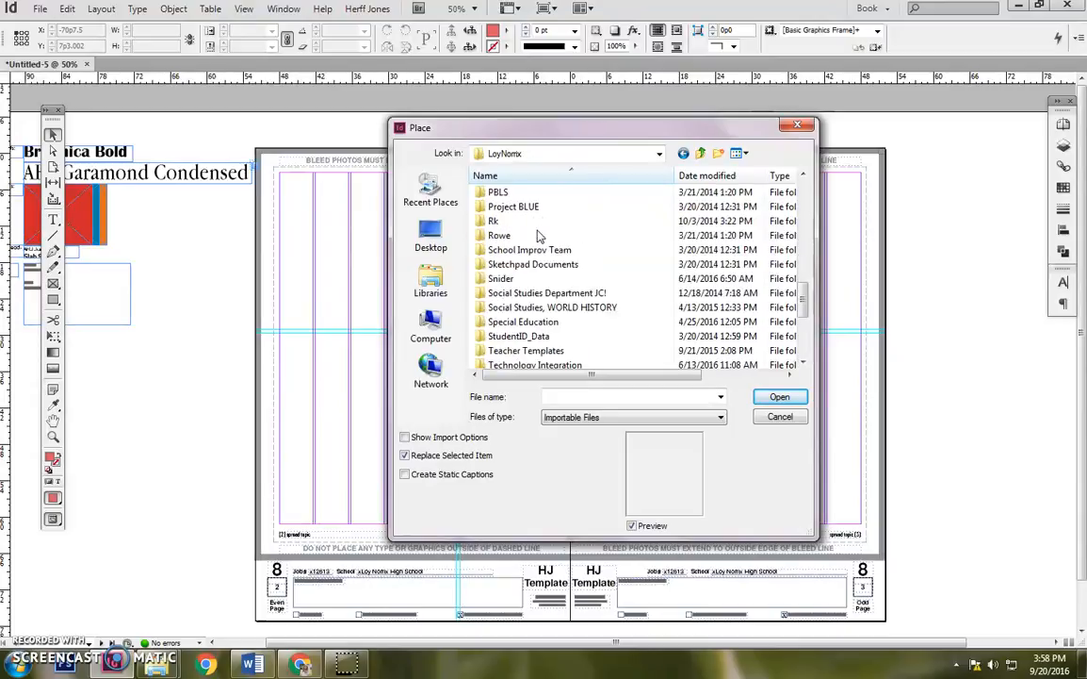
scroll(539, 236, up, 1)
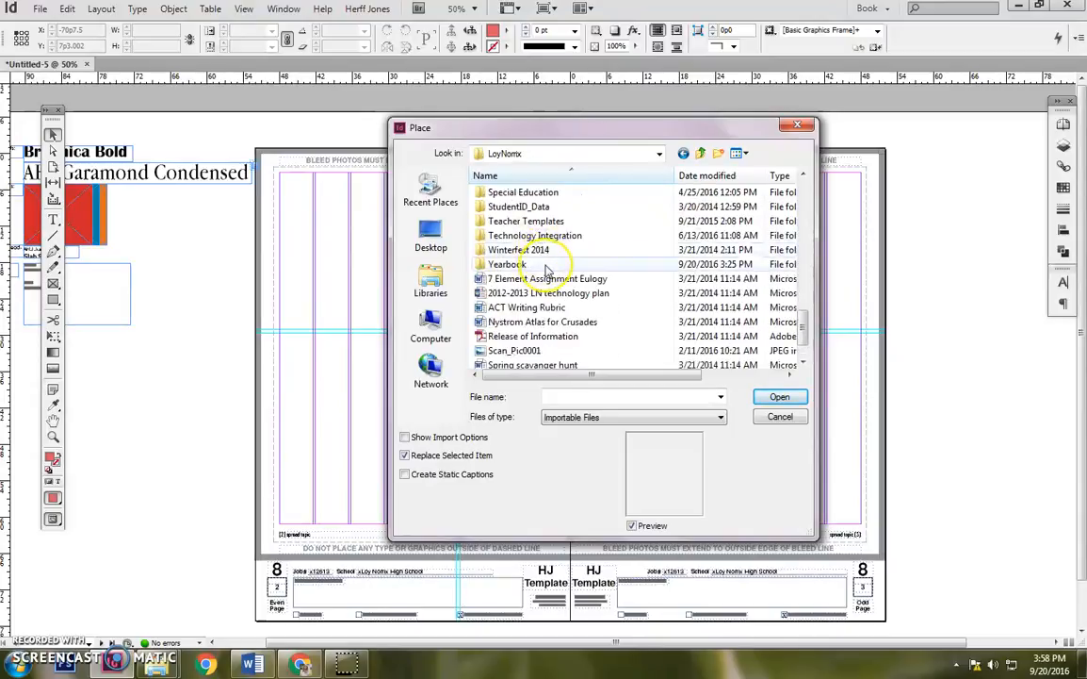
double_click(544, 268)
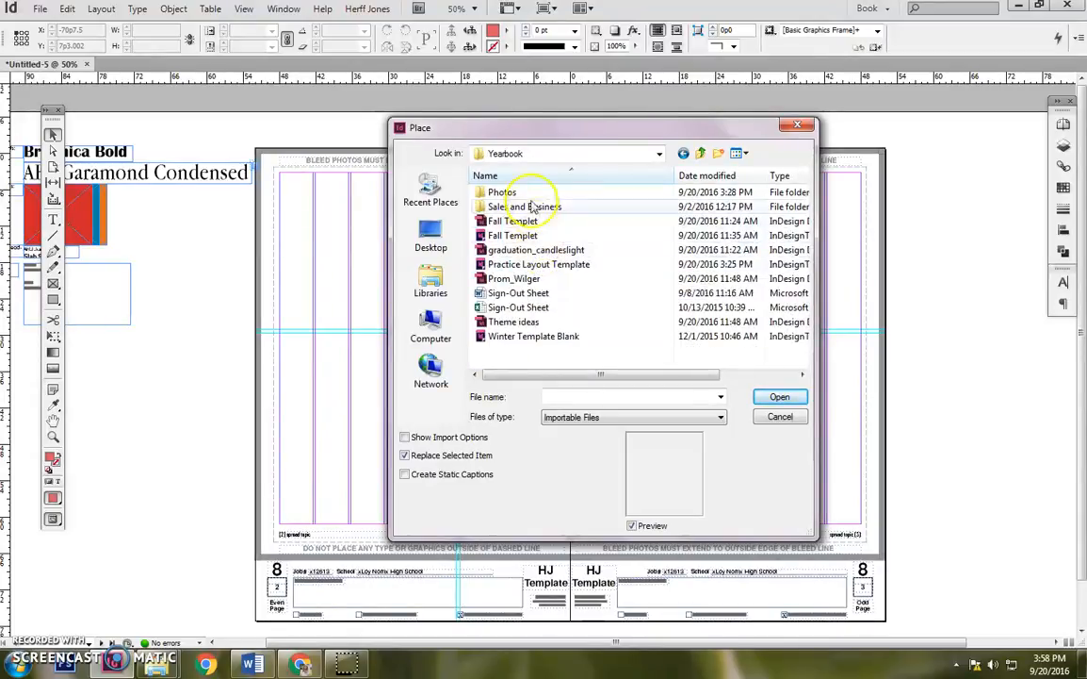
double_click(533, 193)
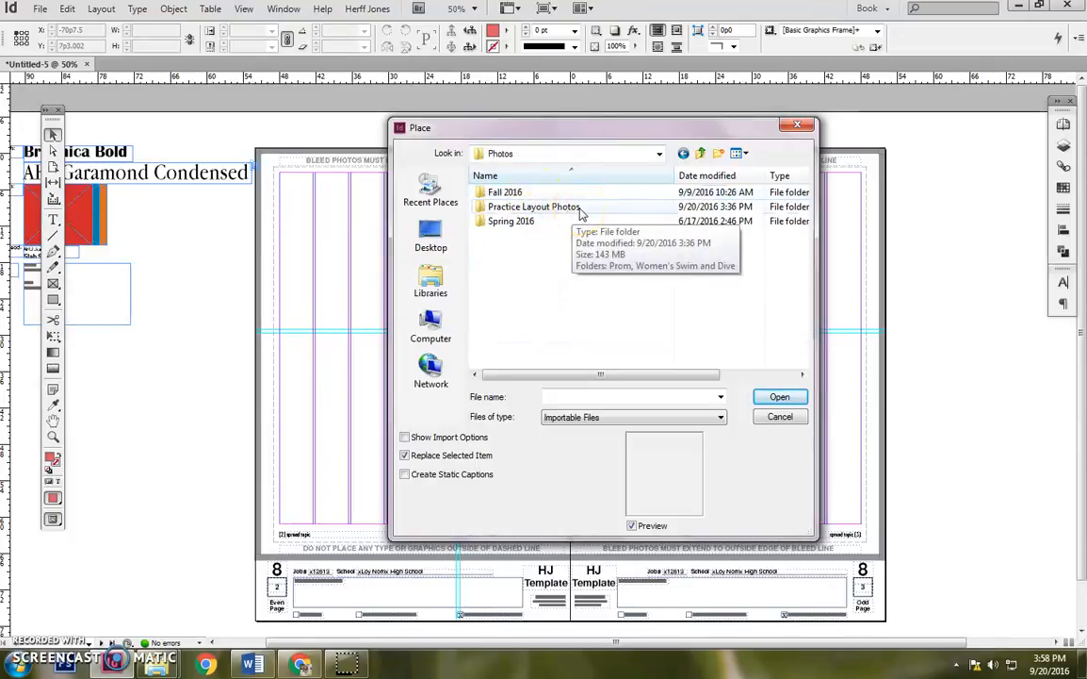
double_click(514, 209)
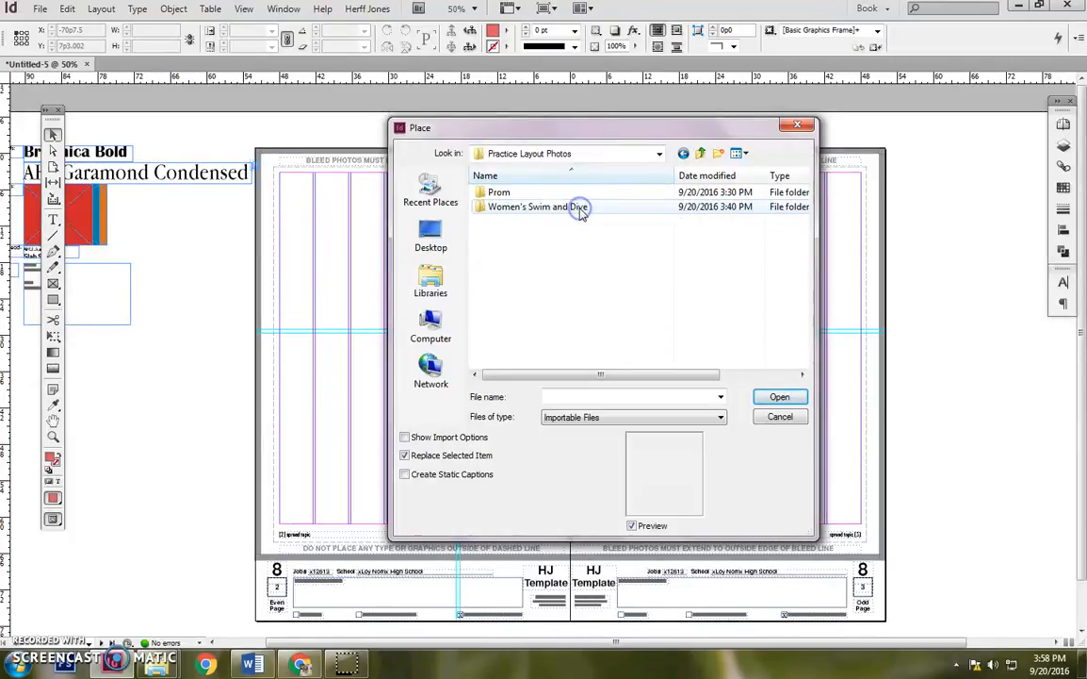
double_click(497, 192)
Choose the prom photo with the yellow banana-shaped car and place it at full size, starting on the pasteboard beside the spread.
click(801, 243)
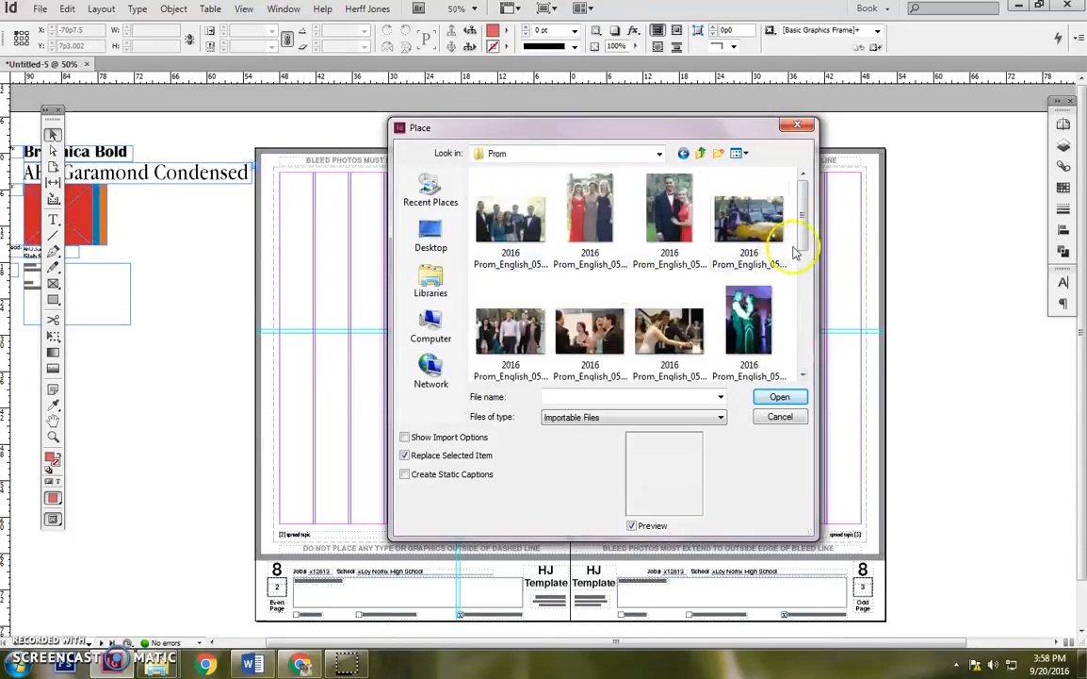
drag(803, 216, 788, 191)
click(745, 153)
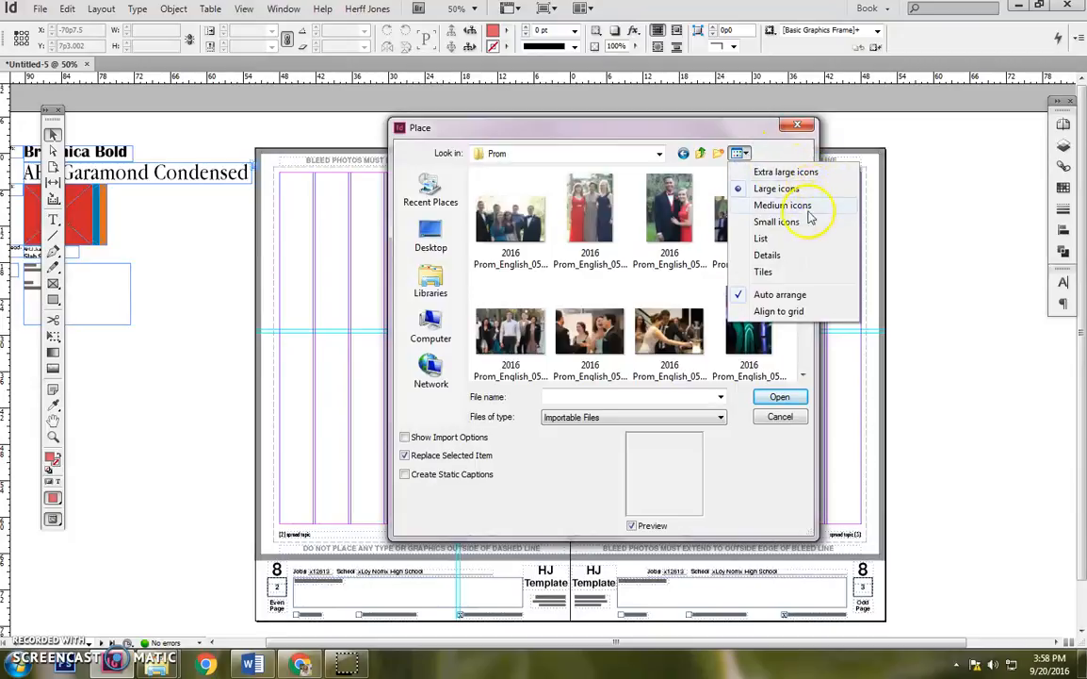
click(792, 150)
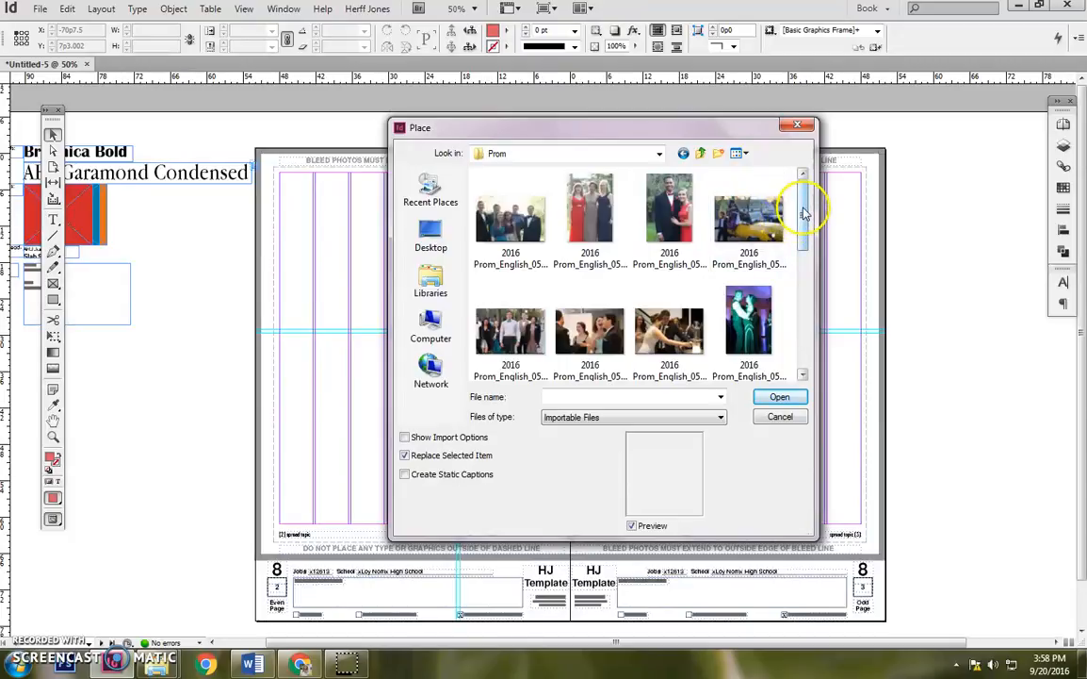
drag(806, 215, 802, 338)
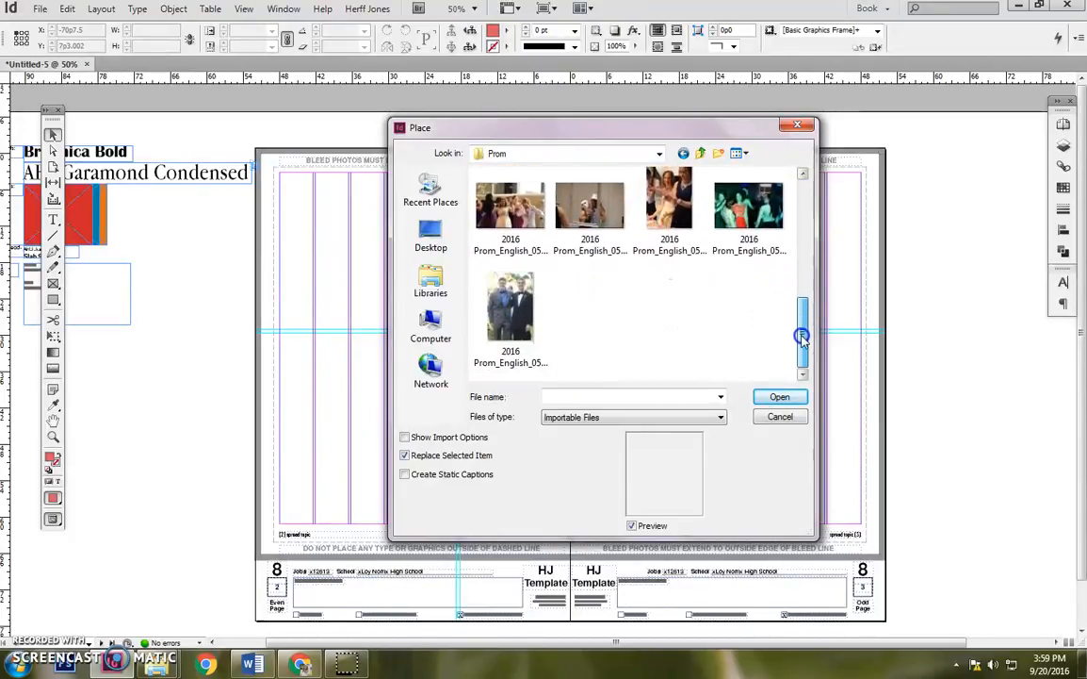
drag(564, 136, 763, 130)
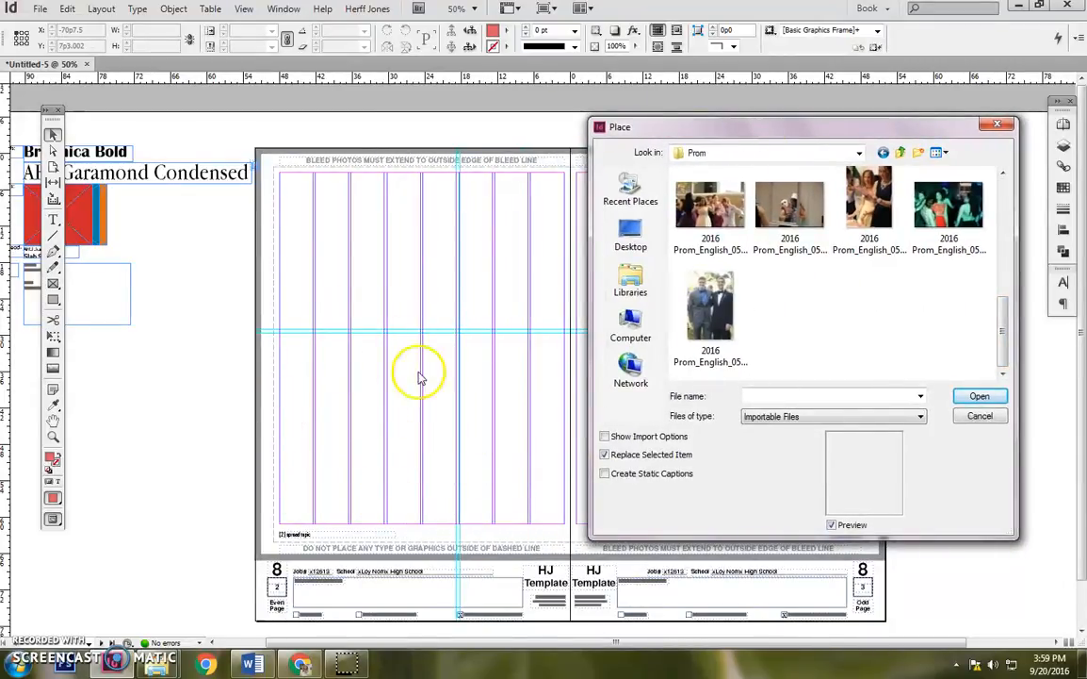
drag(816, 128, 657, 137)
drag(845, 339, 847, 214)
double_click(808, 218)
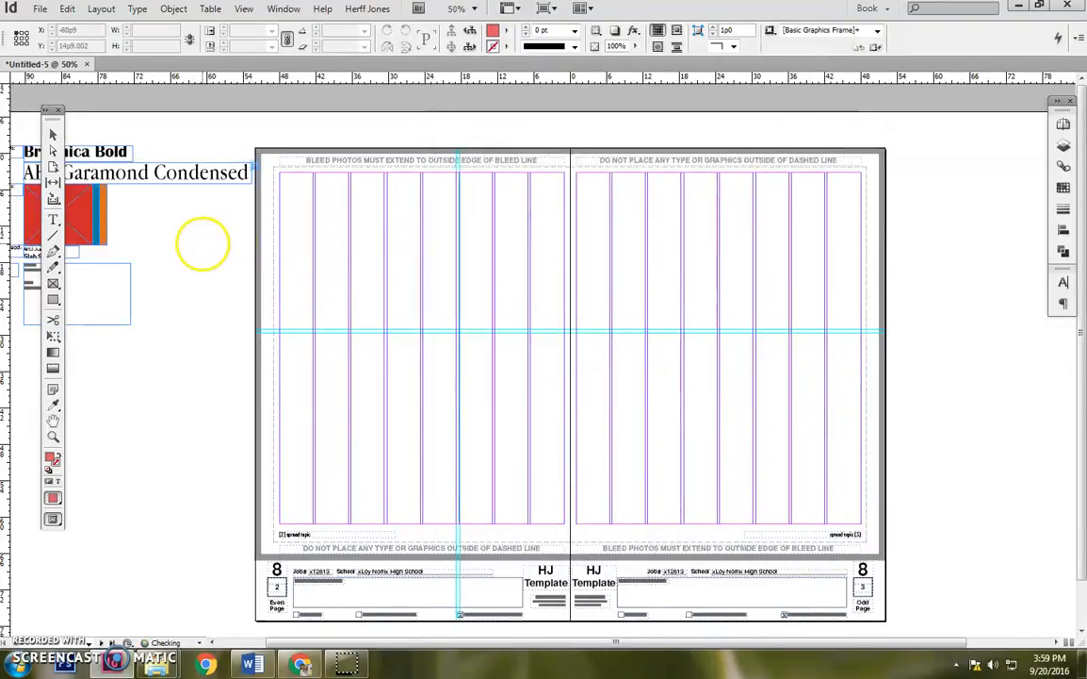
click(201, 243)
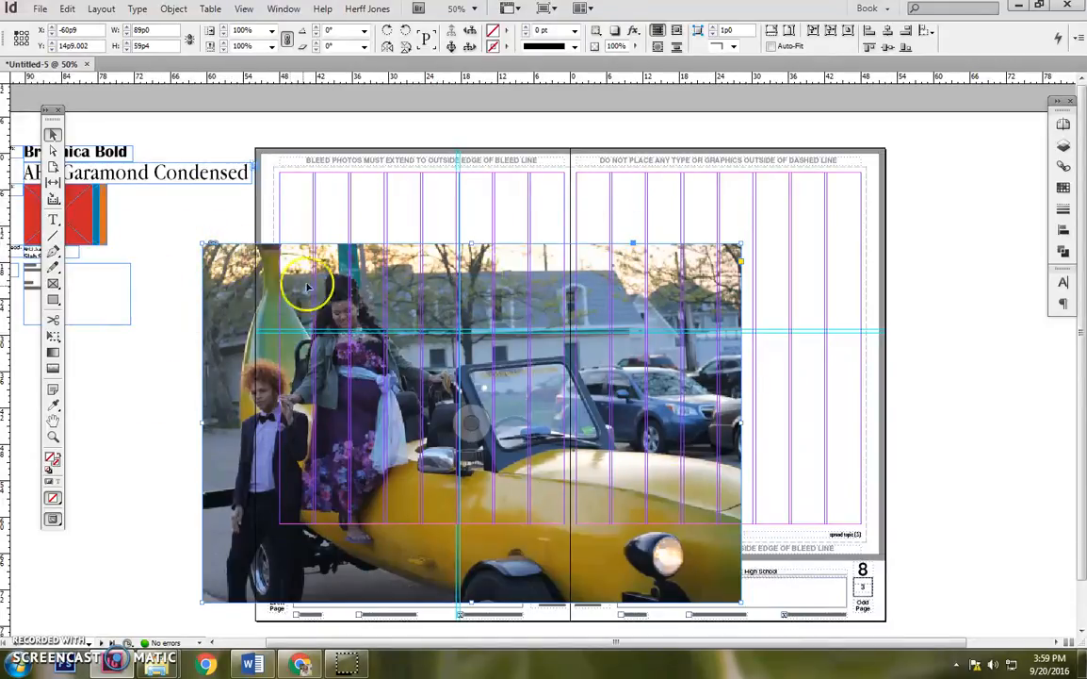
Move the car photo to the spread's left edge, at about X -52p0, Y 17p8.
drag(367, 274, 480, 278)
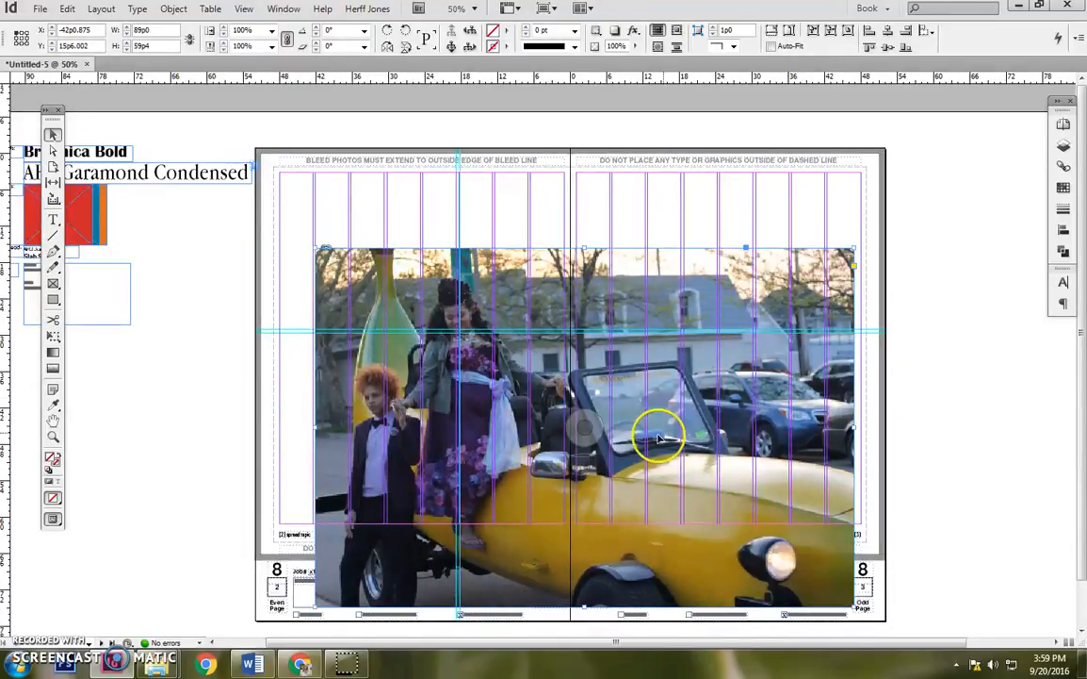
scroll(1067, 364, down, 2)
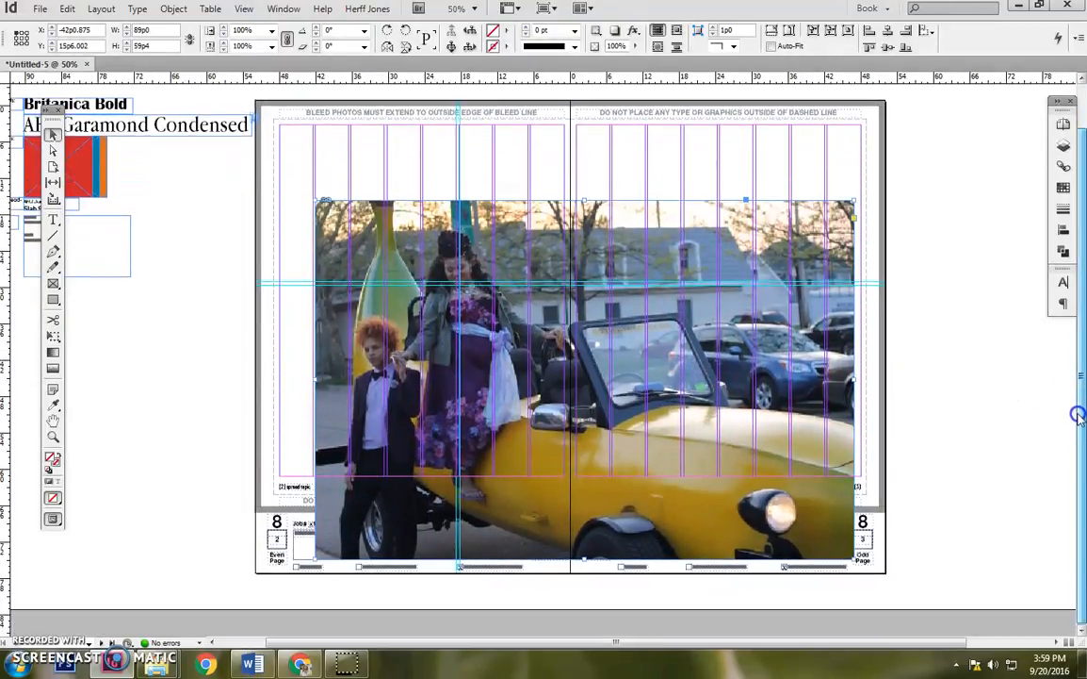
drag(640, 321, 610, 328)
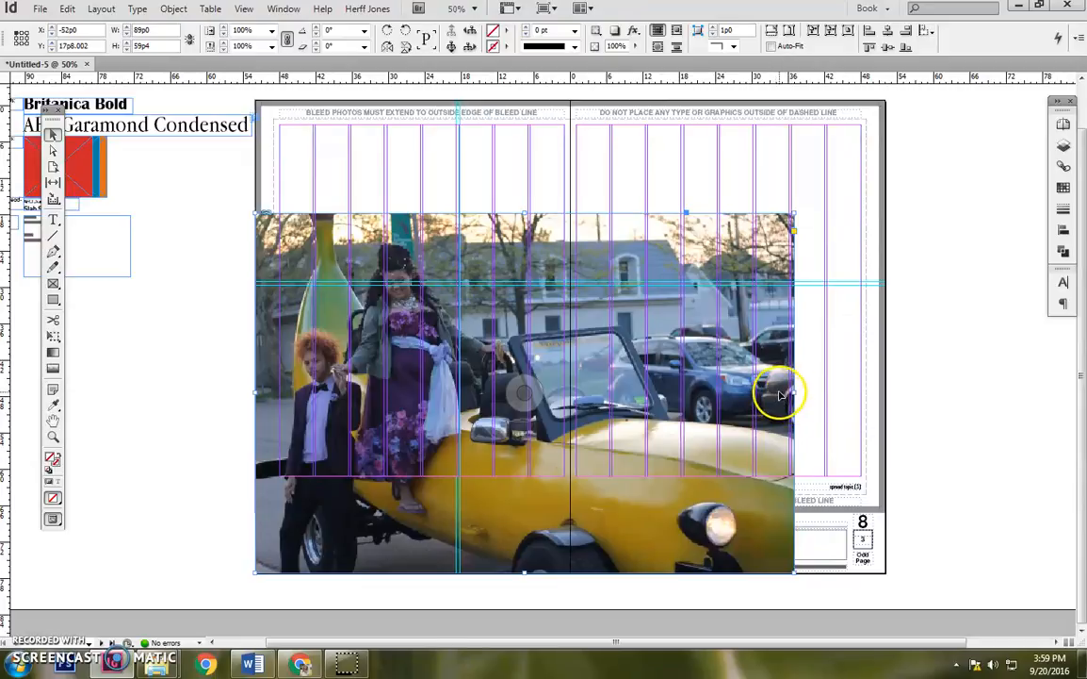
Try cropping the photo frame from its right side and from its upper-right corner, undoing each crop.
drag(797, 393, 687, 393)
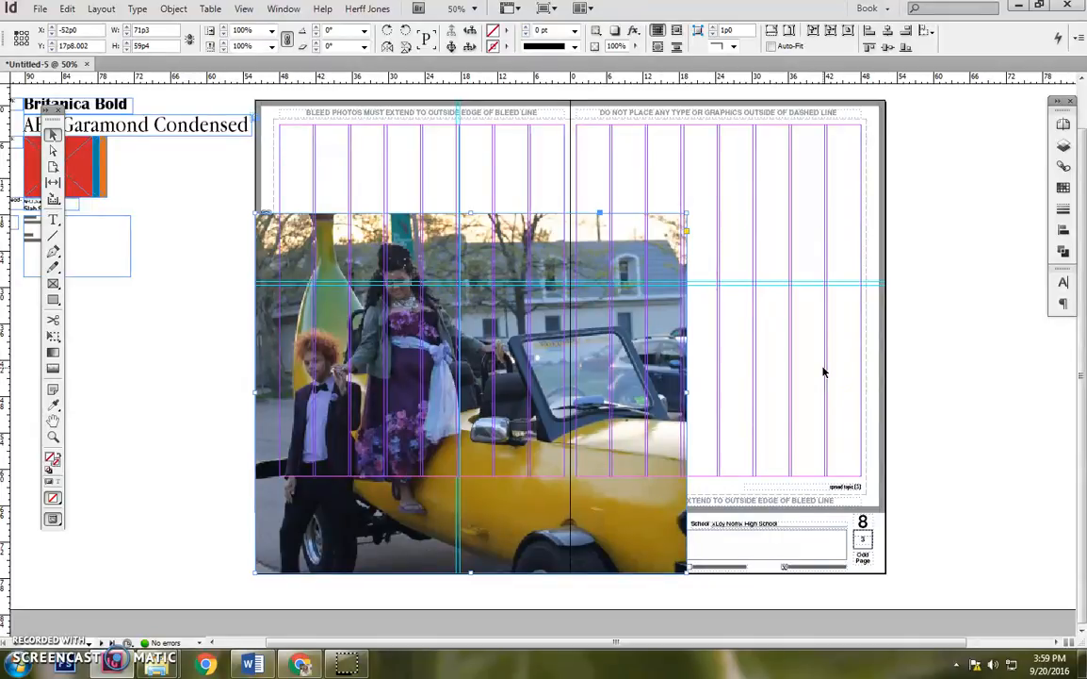
key(ctrl+z)
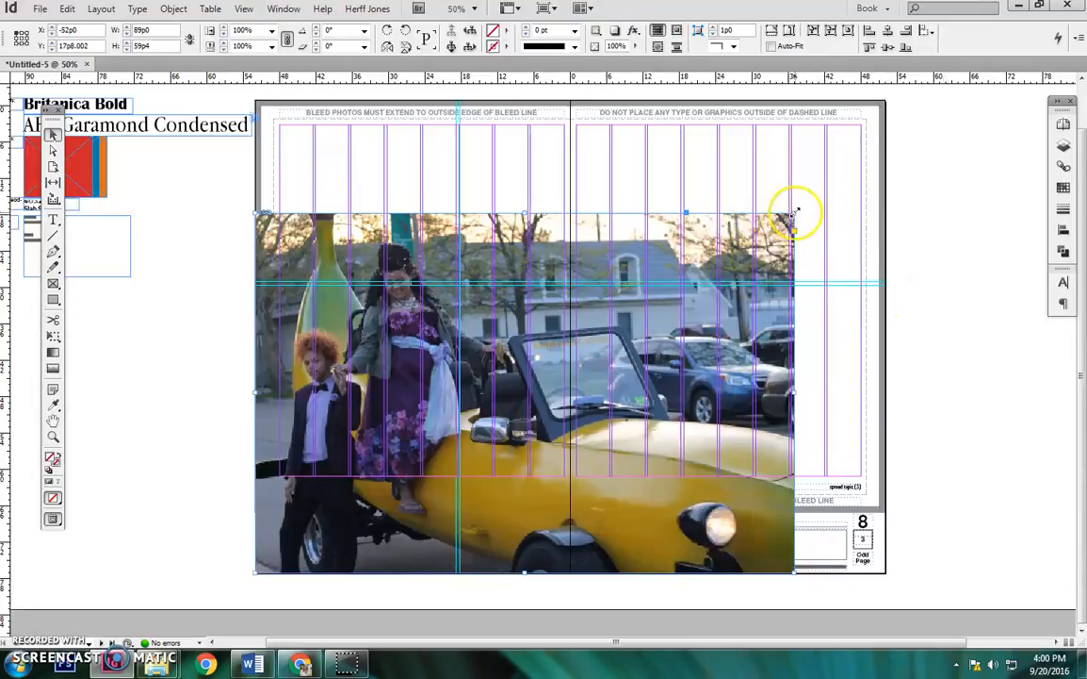
drag(795, 213, 577, 364)
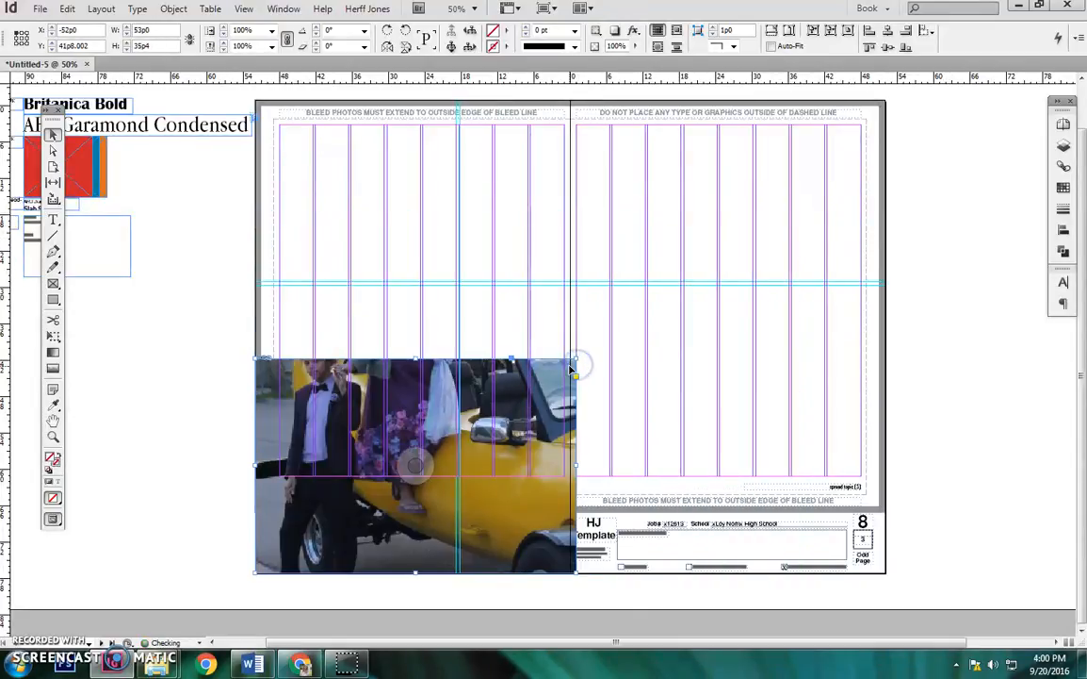
key(ctrl+z)
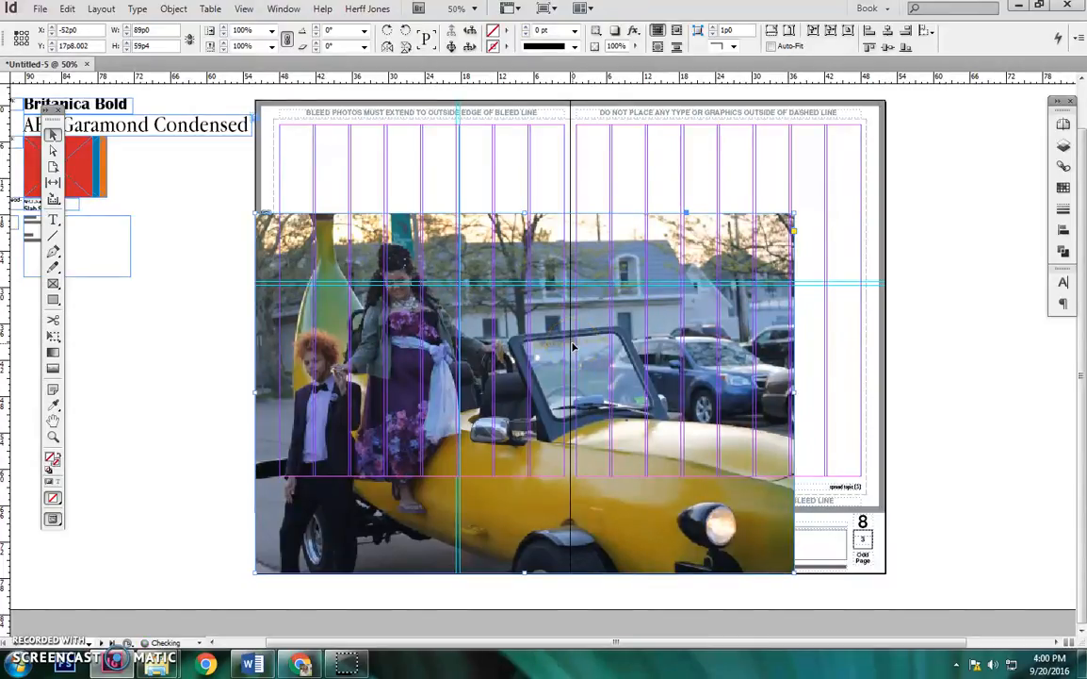
Scale the photo down with its frame to about 57p4 by 37p3 and align it to the left margin under the horizontal guides.
drag(795, 213, 607, 371)
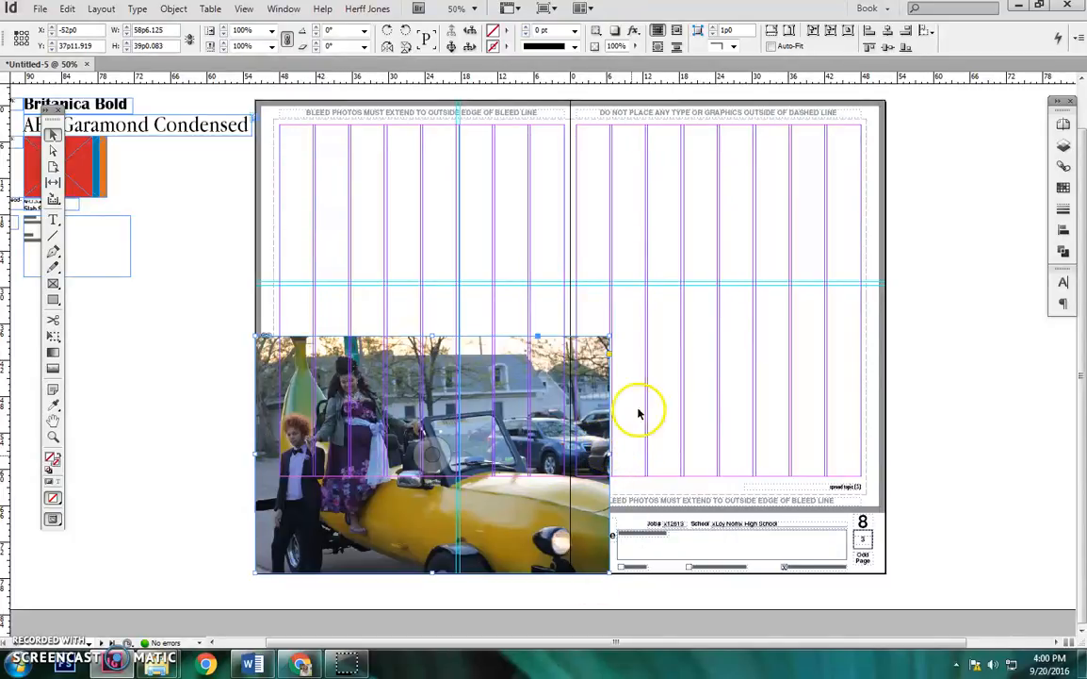
mouse_move(611, 336)
mouse_down()
mouse_move(658, 311)
mouse_move(595, 348)
mouse_up()
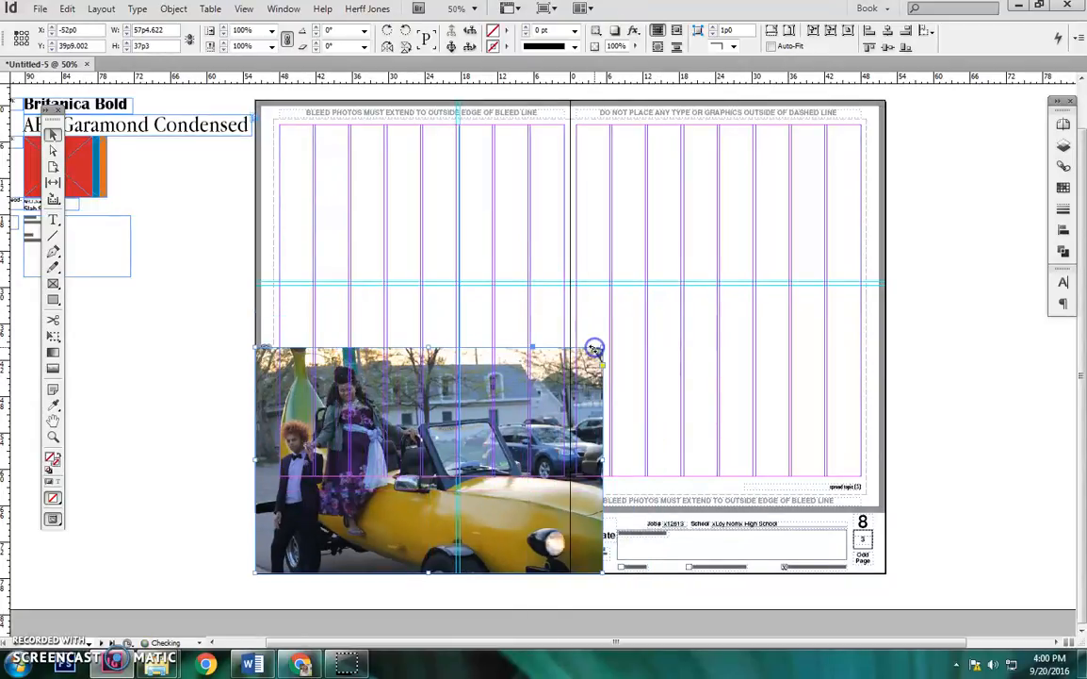
drag(307, 424, 333, 364)
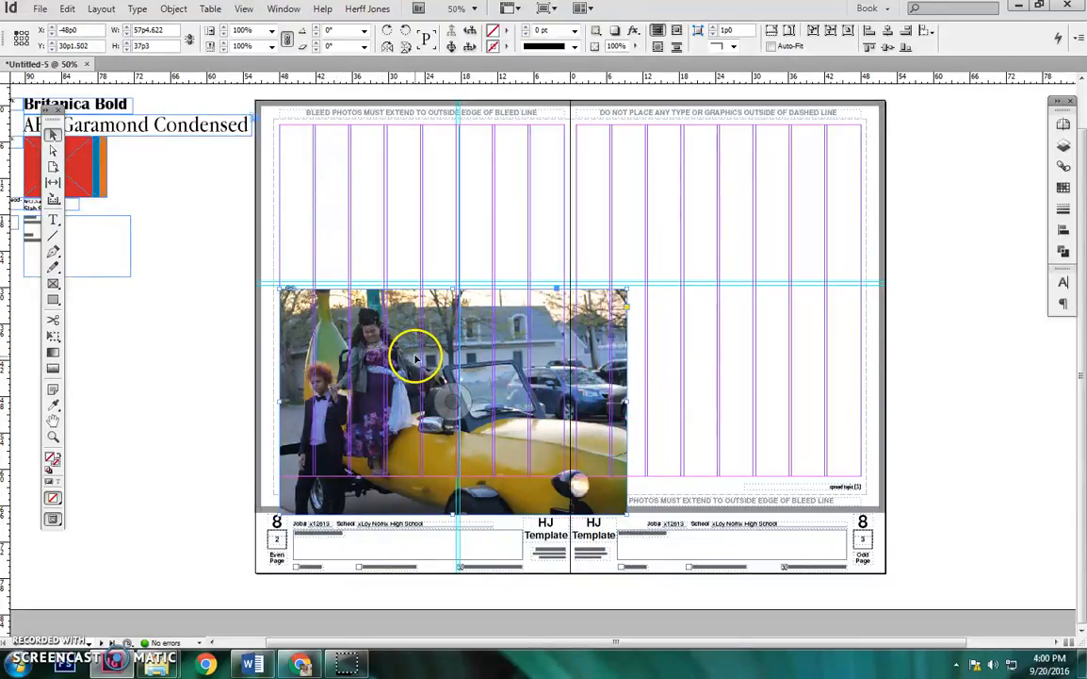
drag(520, 364, 543, 363)
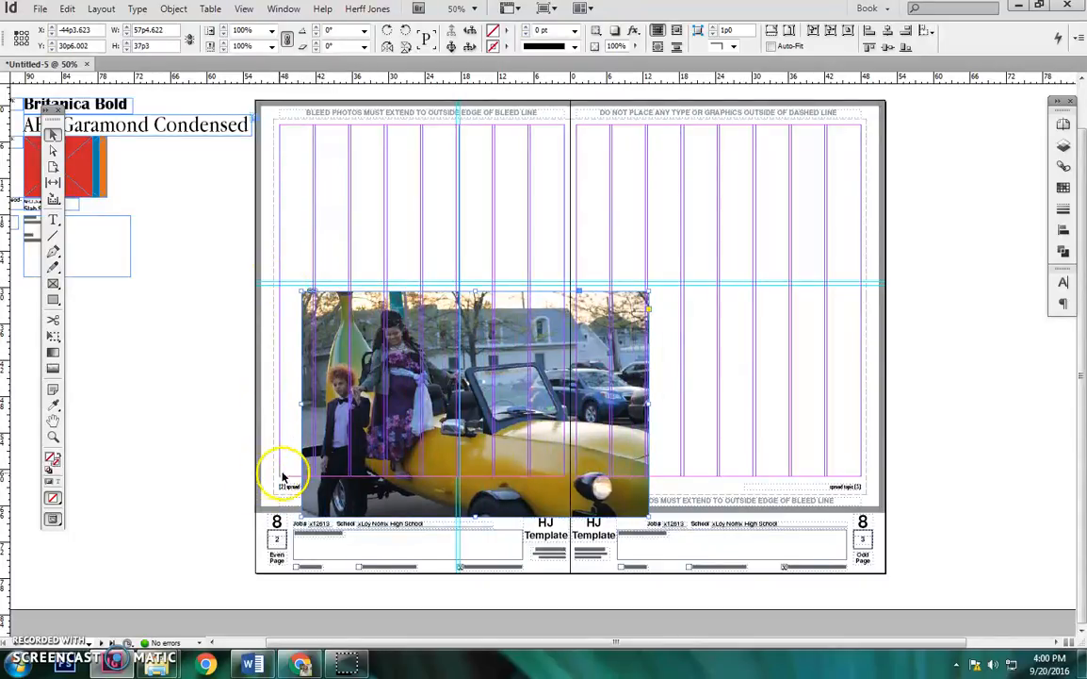
drag(456, 362, 566, 334)
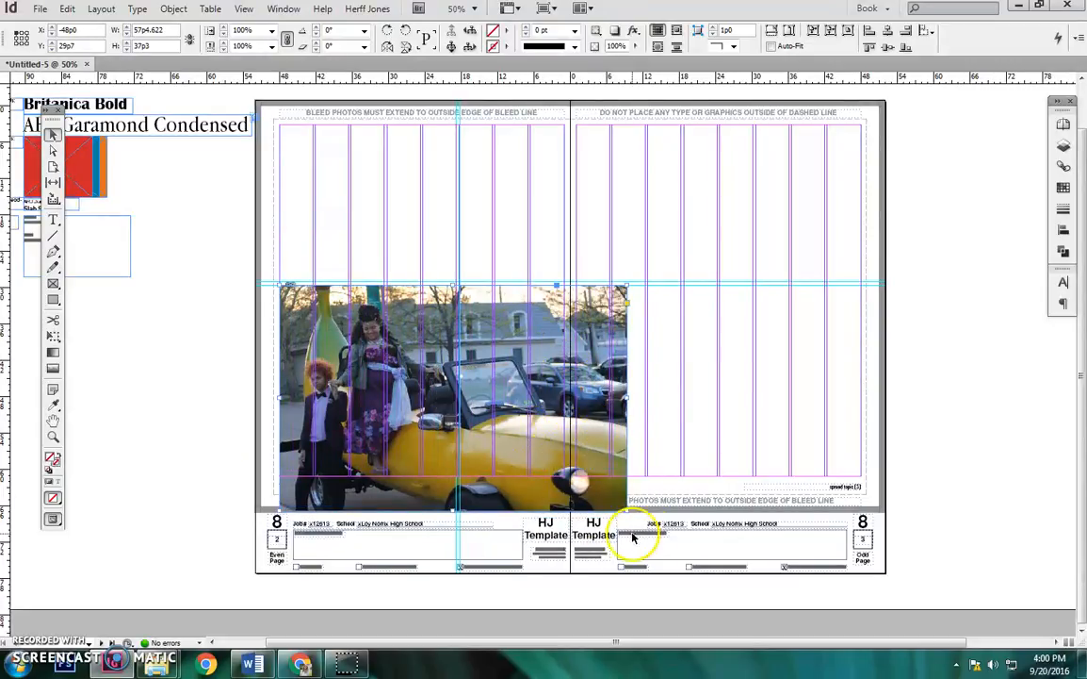
Scale the photo to about 48p4 by 31p5 to meet the bottom margin, and crop its right edge to the vertical guide.
drag(625, 509, 567, 479)
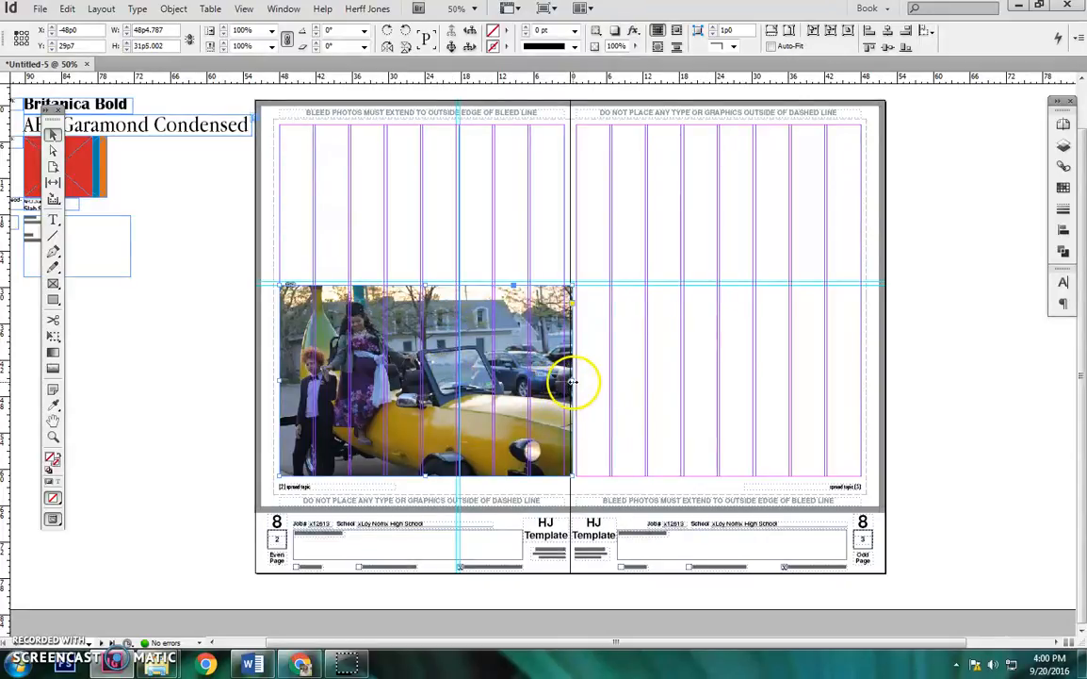
drag(574, 382, 456, 384)
click(165, 380)
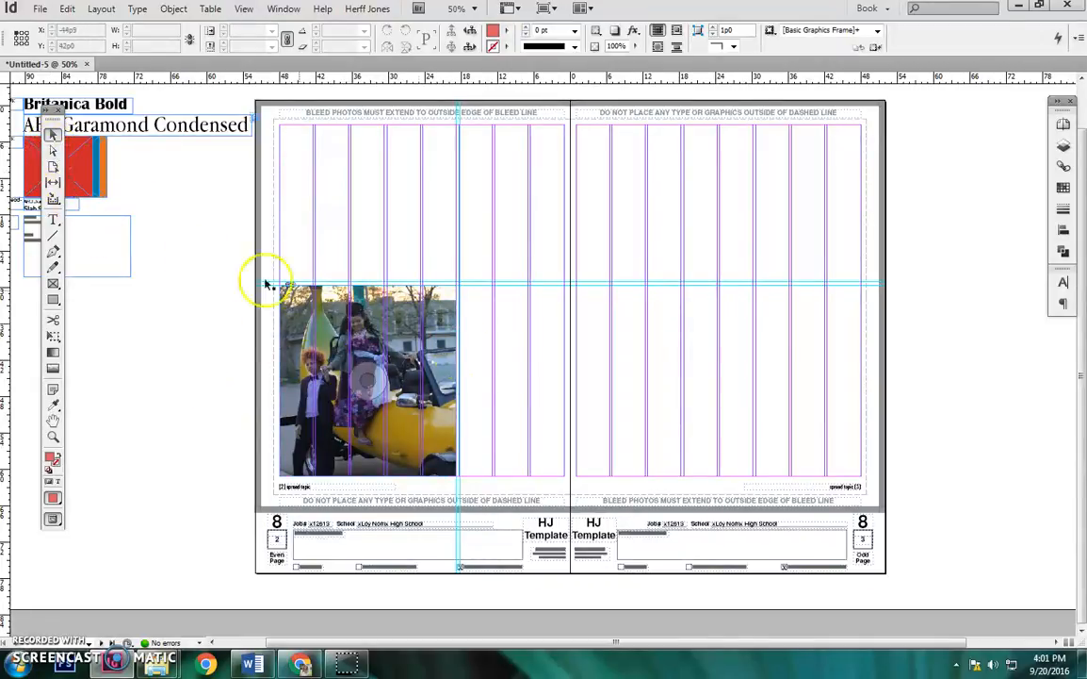
Shift the image content left inside its cropped frame with the Direct Selection tool, to a horizontal offset of about -1p0.
click(53, 151)
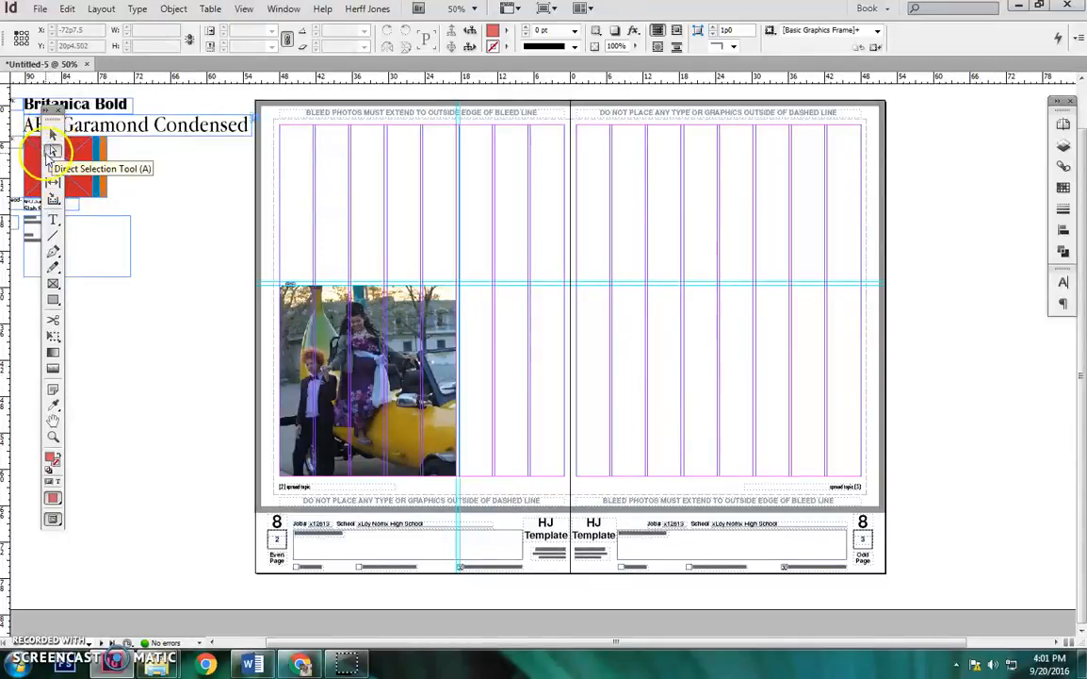
click(54, 154)
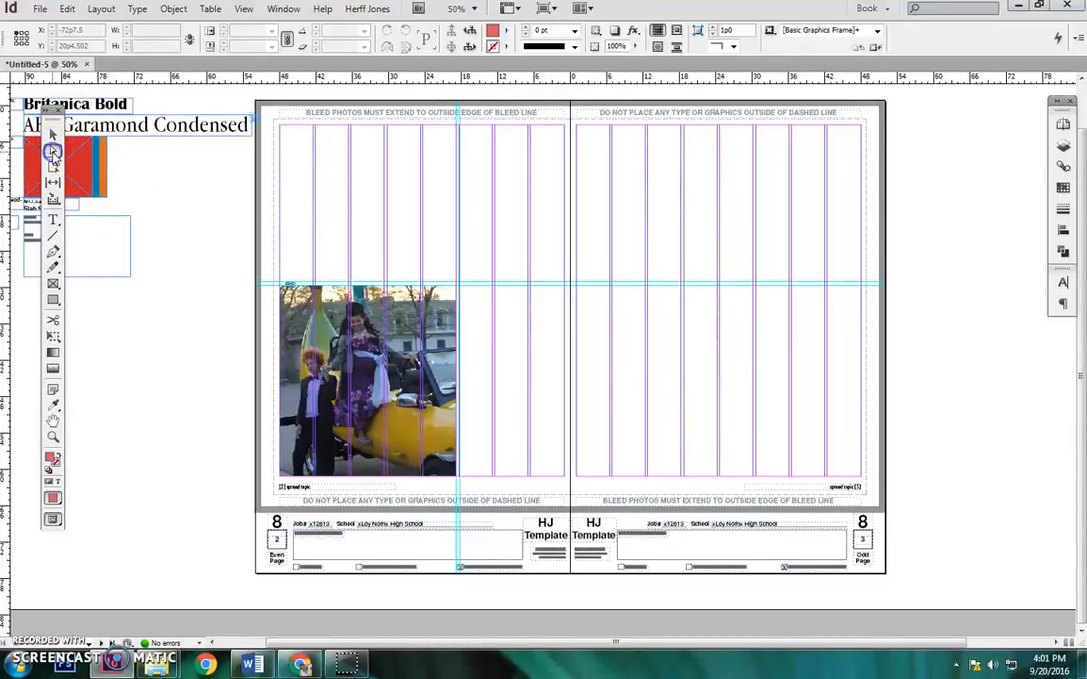
click(360, 346)
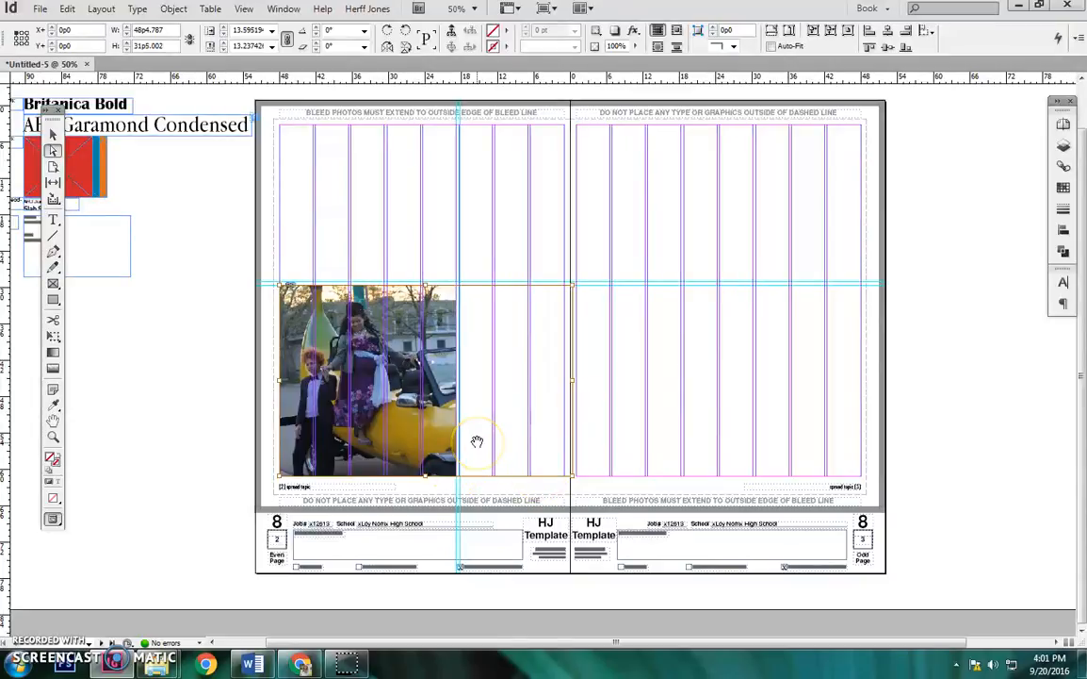
key(shift+Left)
key(shift+Left)
key(shift+Left)
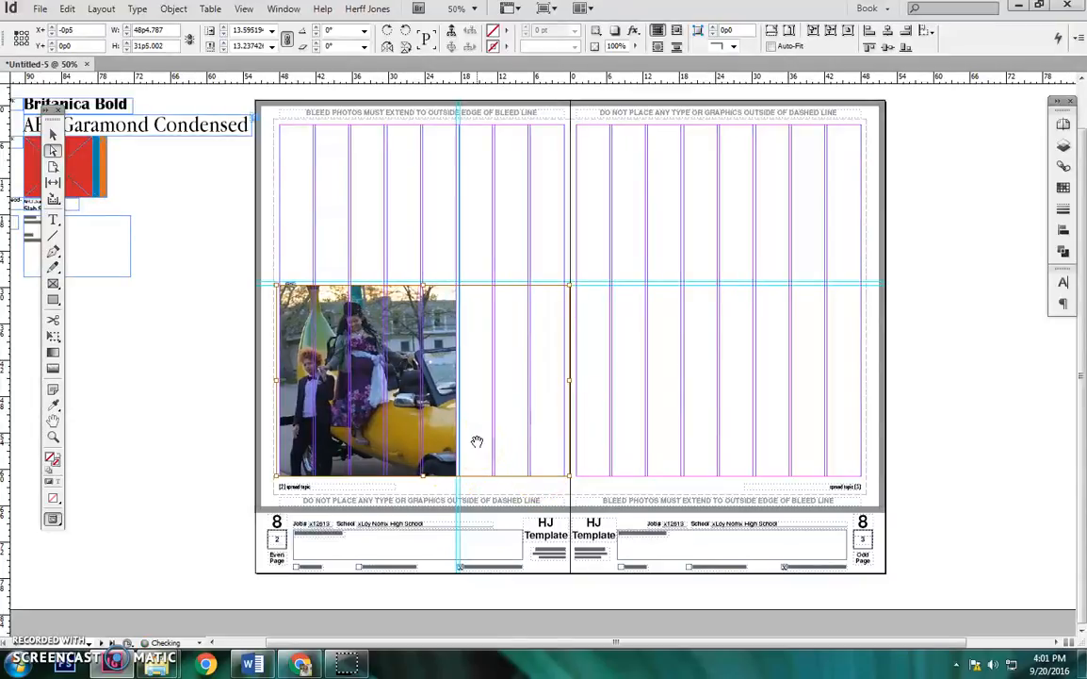
key(Right)
key(Right)
key(Right)
key(Right)
key(Right)
key(Right)
key(Right)
key(Right)
key(Right)
key(Right)
key(Right)
key(Right)
key(Right)
key(Right)
key(Right)
key(Right)
key(Right)
key(Right)
key(Right)
key(Right)
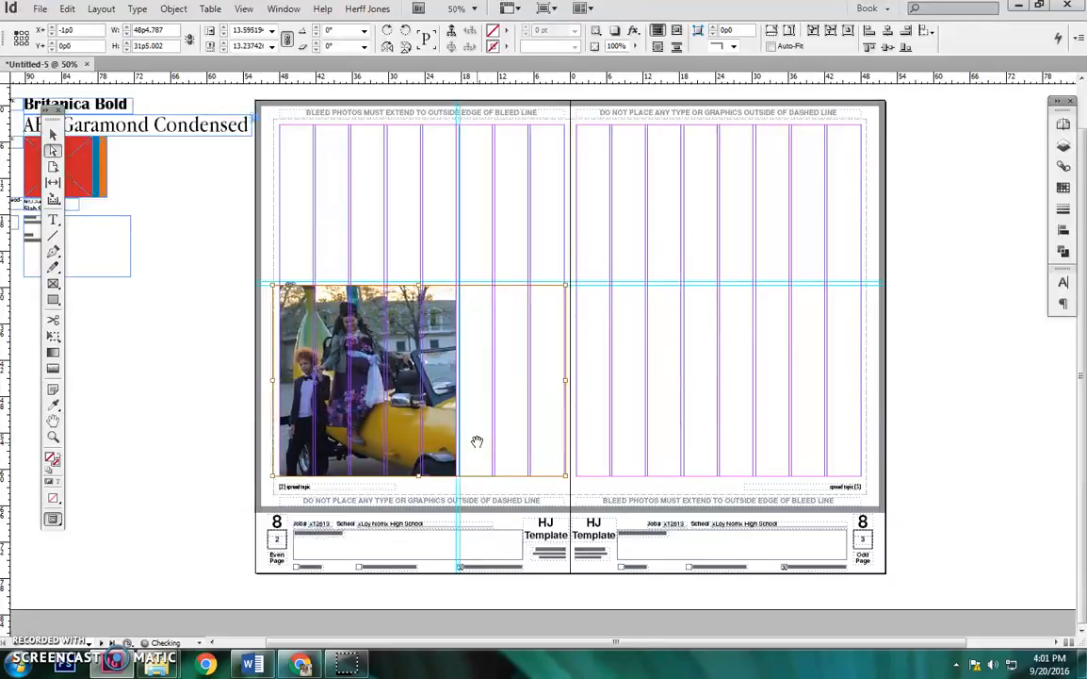
Nudge the image content right inside its cropped frame and enlarge it proportionally from its lower-right corner.
key(Right)
key(Right)
key(Right)
key(Right)
key(Right)
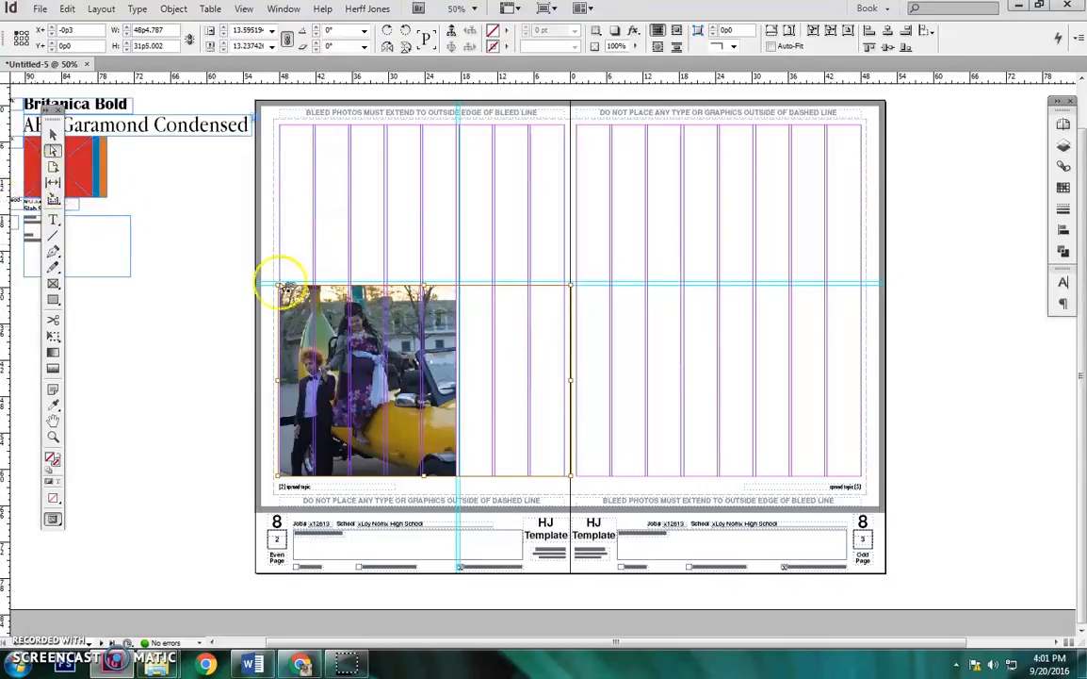
drag(570, 475, 592, 507)
click(201, 368)
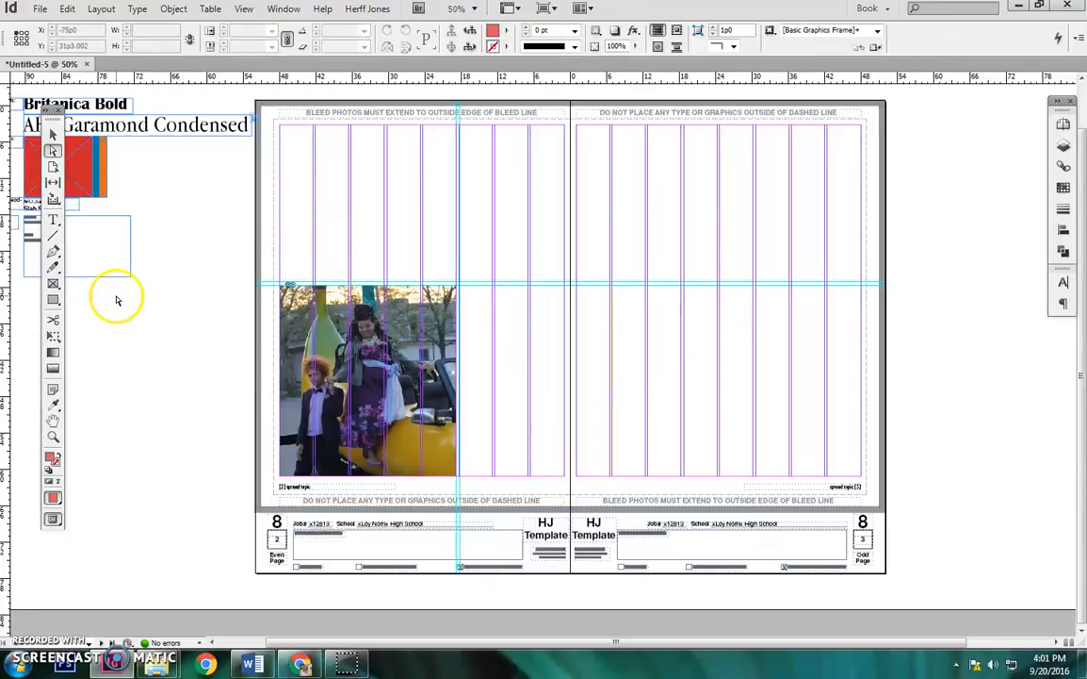
Place the photo of the dancing couple from the Prom folder onto the spread with nothing selected.
click(52, 135)
click(188, 203)
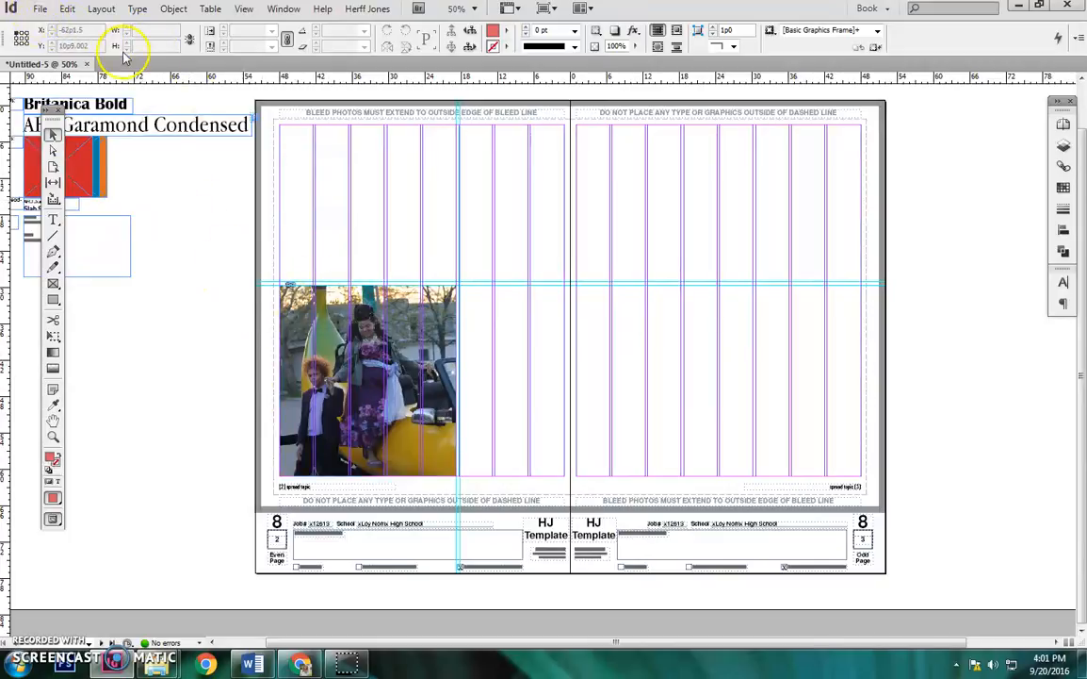
click(40, 8)
click(100, 206)
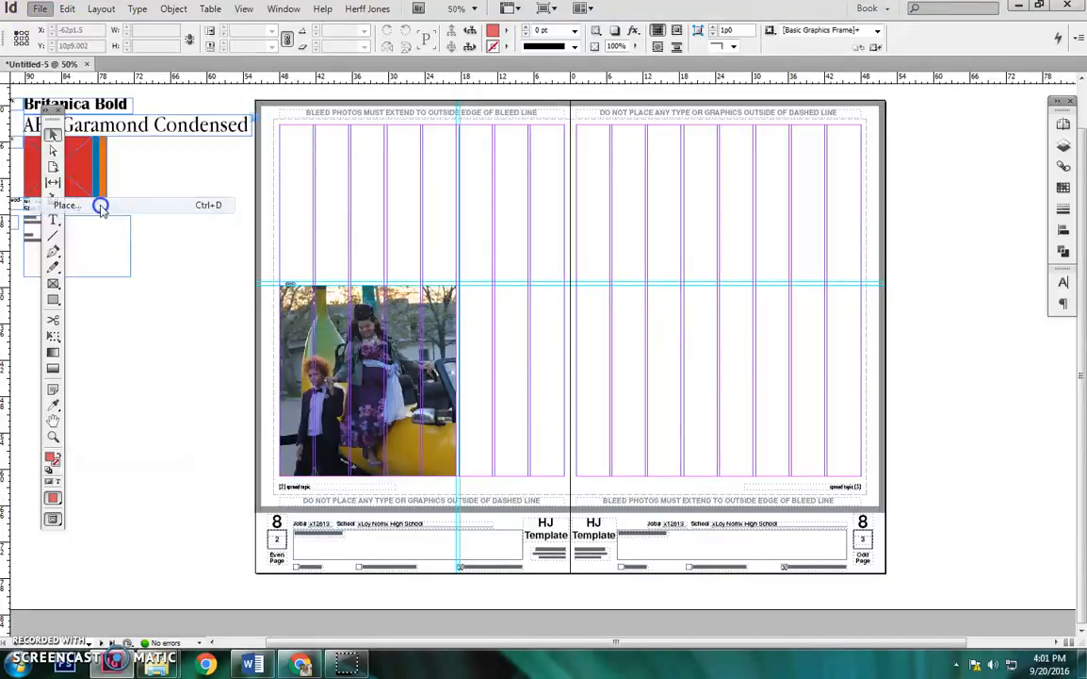
mouse_move(847, 224)
mouse_down()
mouse_move(844, 274)
mouse_move(847, 218)
mouse_up()
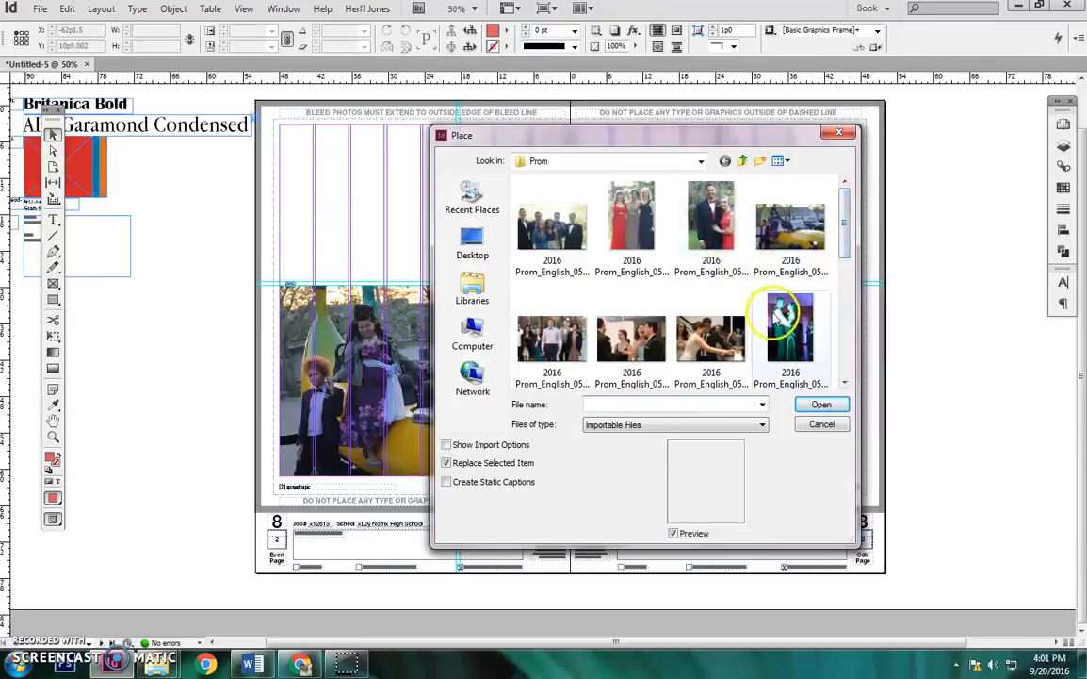
double_click(791, 328)
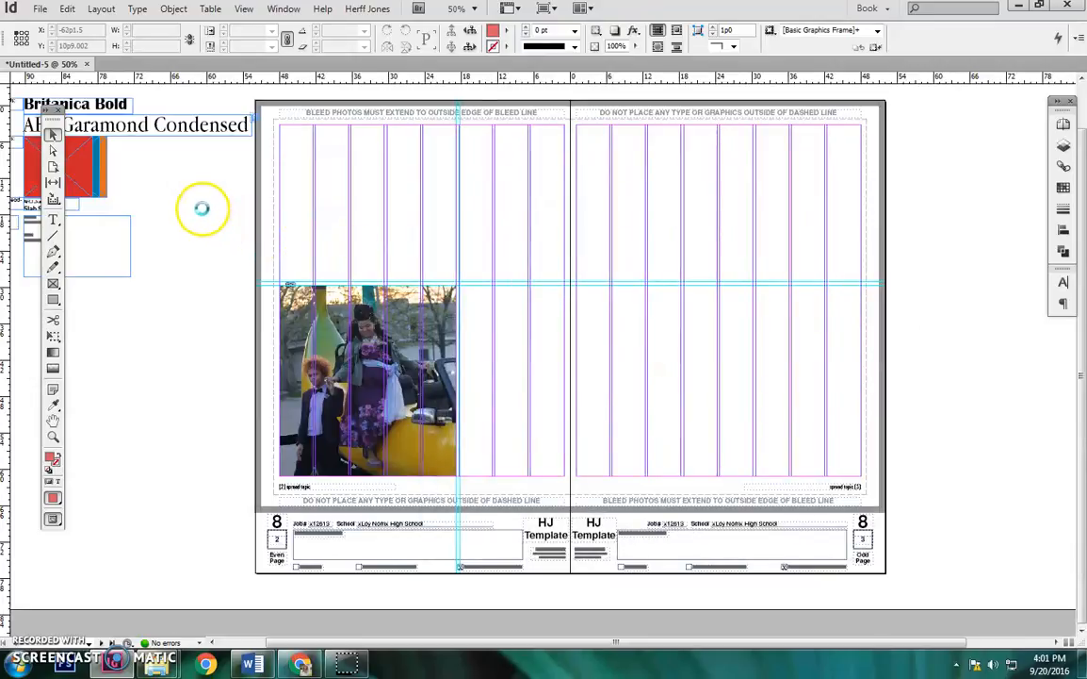
click(203, 208)
Scale the dancing couple photo down with its frame to about 23p8 by 35p6 and align it beside the first photo under the horizontal guides.
drag(229, 326, 556, 284)
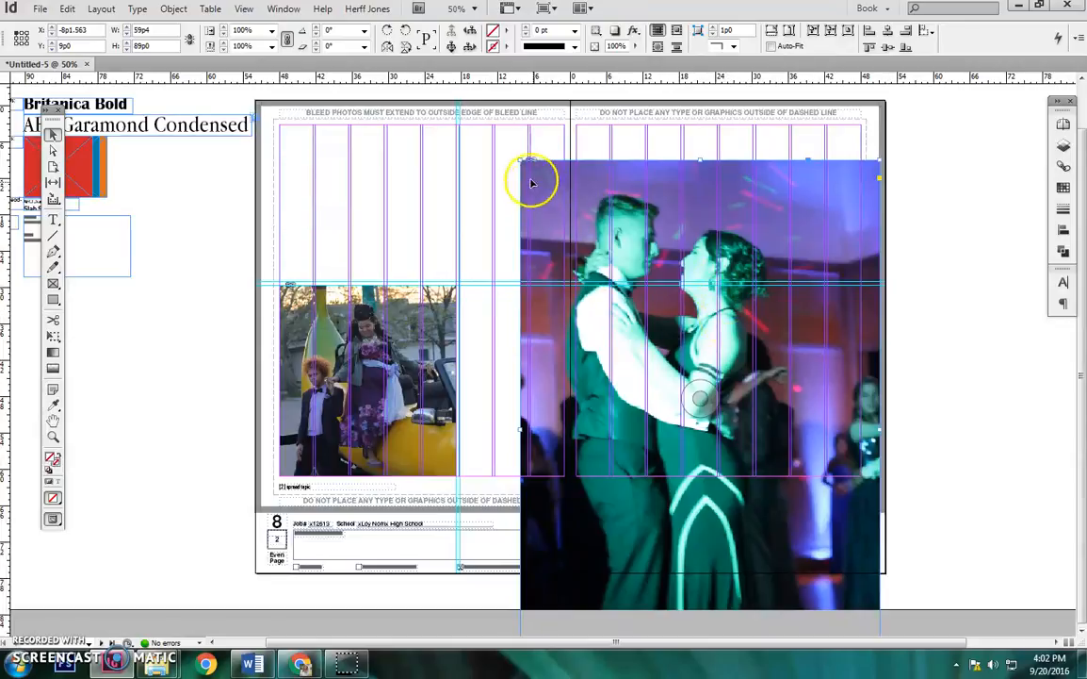
drag(530, 163, 696, 398)
drag(820, 453, 635, 273)
drag(693, 524, 637, 433)
drag(594, 255, 581, 325)
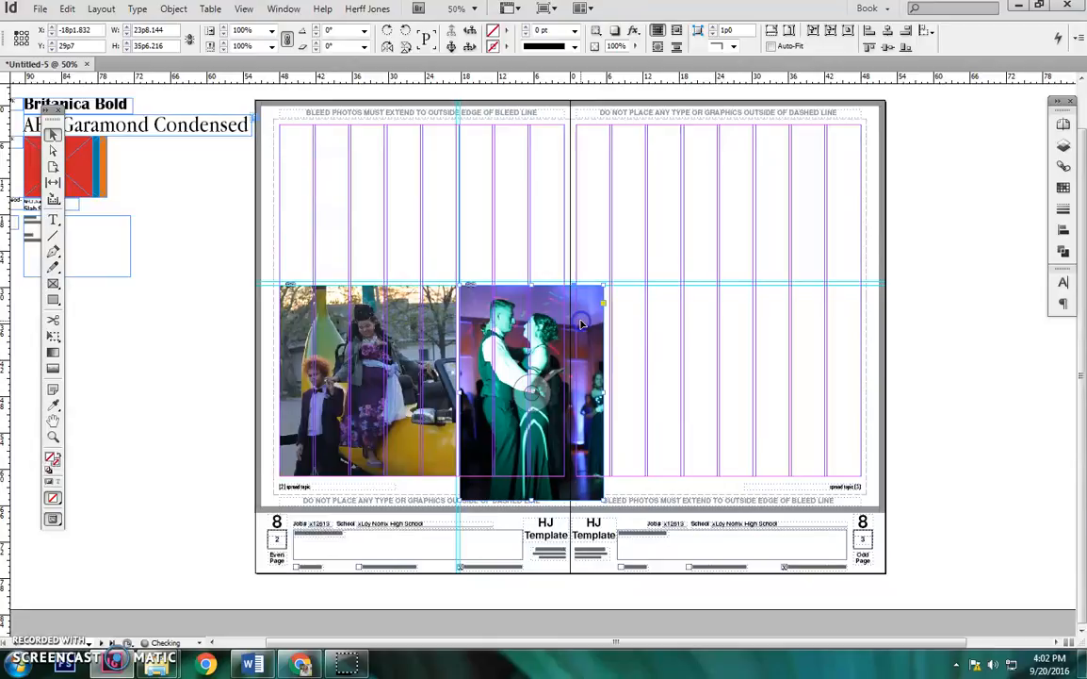
Scale the dancing couple photo to a height of about 31p5 at the bottom margin, and crop its right edge to the page's inner margin.
click(602, 515)
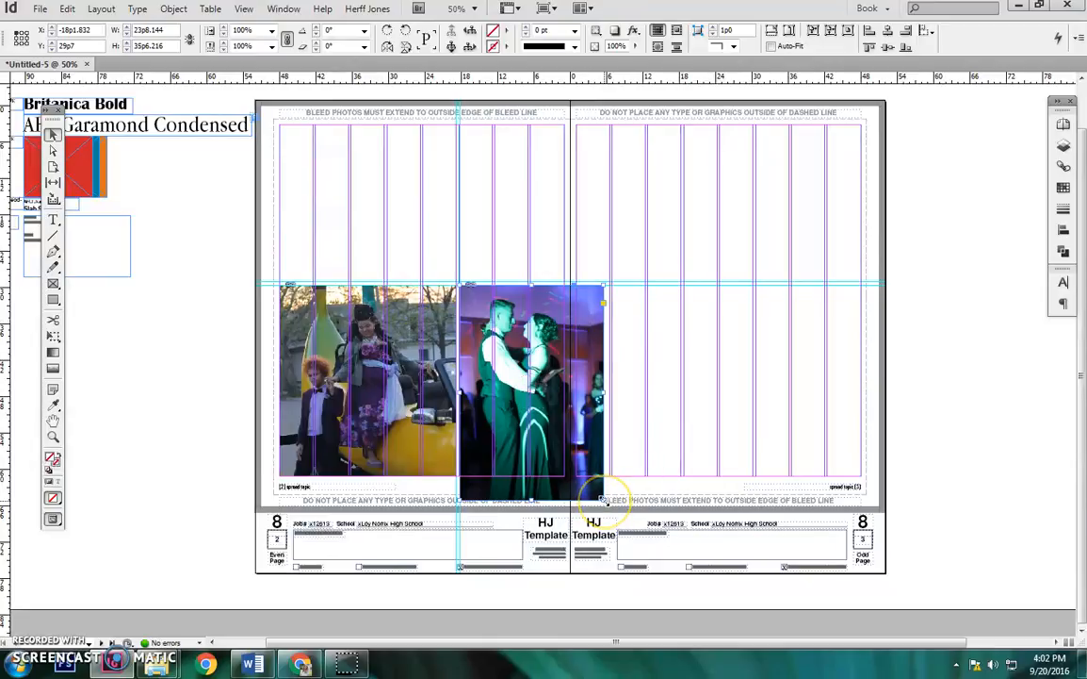
drag(604, 501, 588, 476)
drag(587, 381, 566, 383)
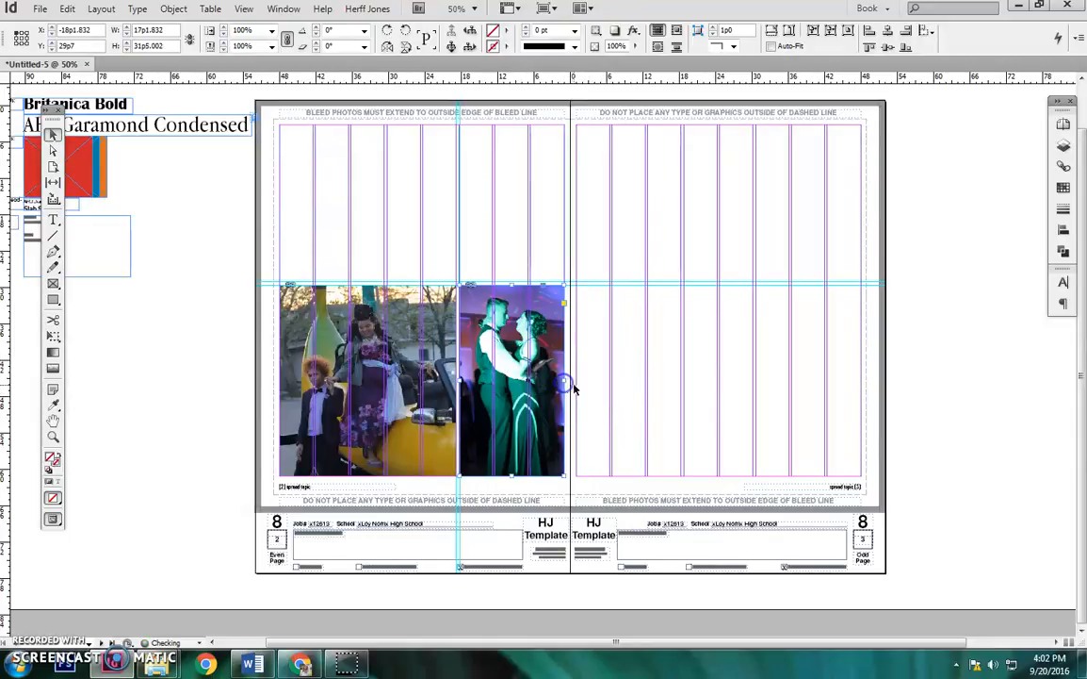
click(553, 413)
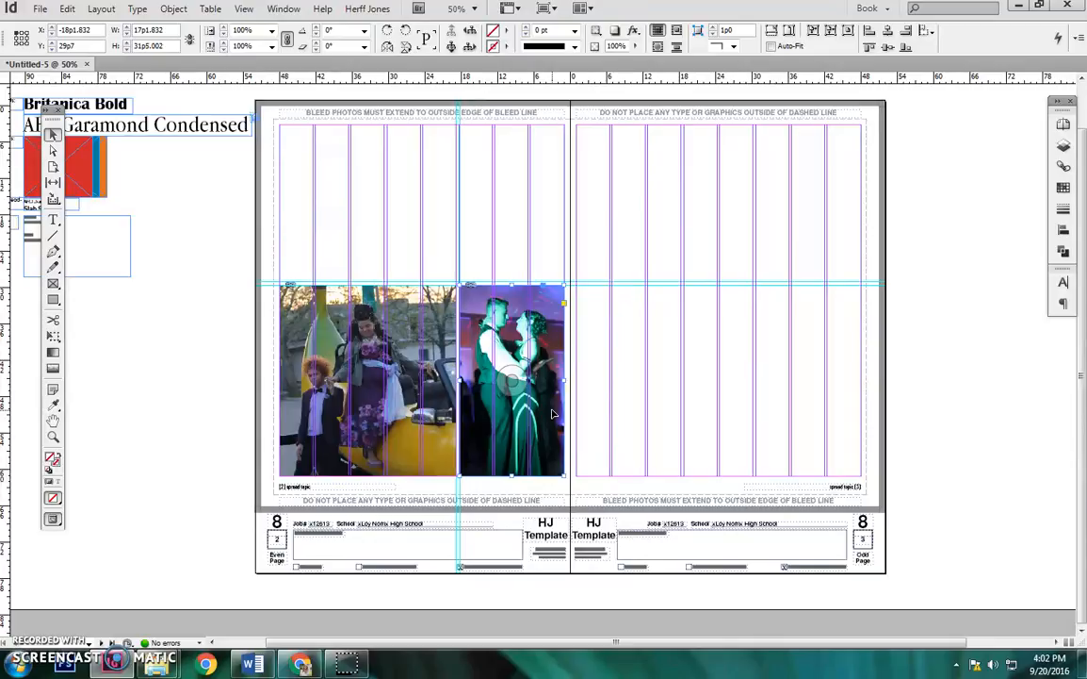
Shift the dancing couple photo left to the vertical guide at about X -18p4, and extend its right edge back to the inner margin.
key(ctrl+equal)
key(ctrl+equal)
key(ctrl+equal)
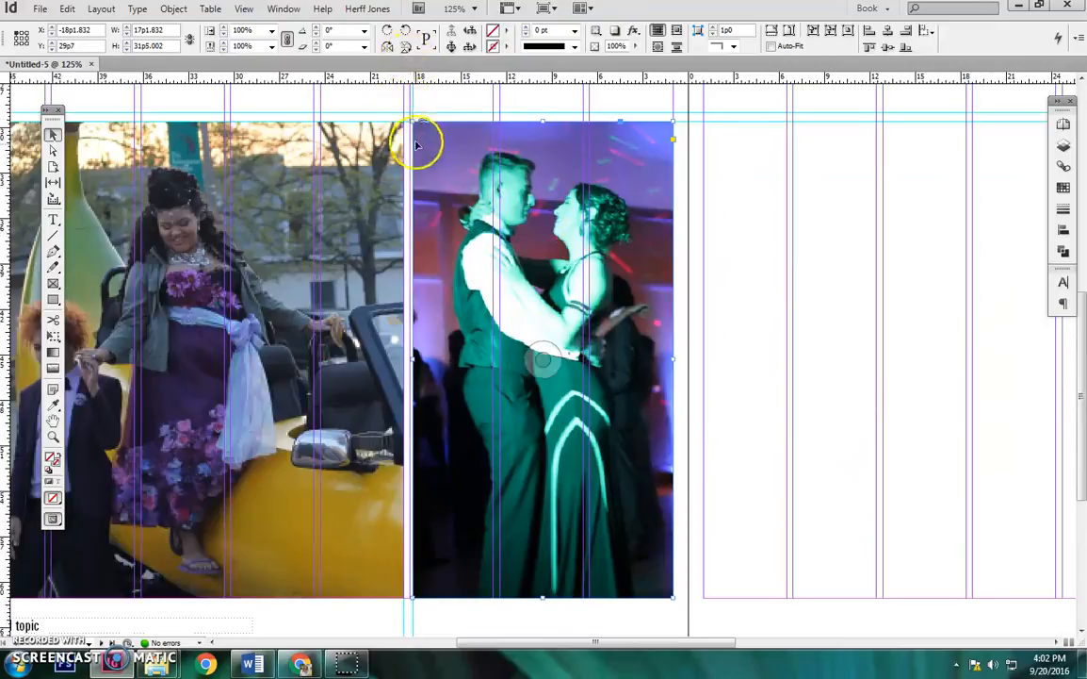
drag(414, 104, 410, 102)
click(437, 102)
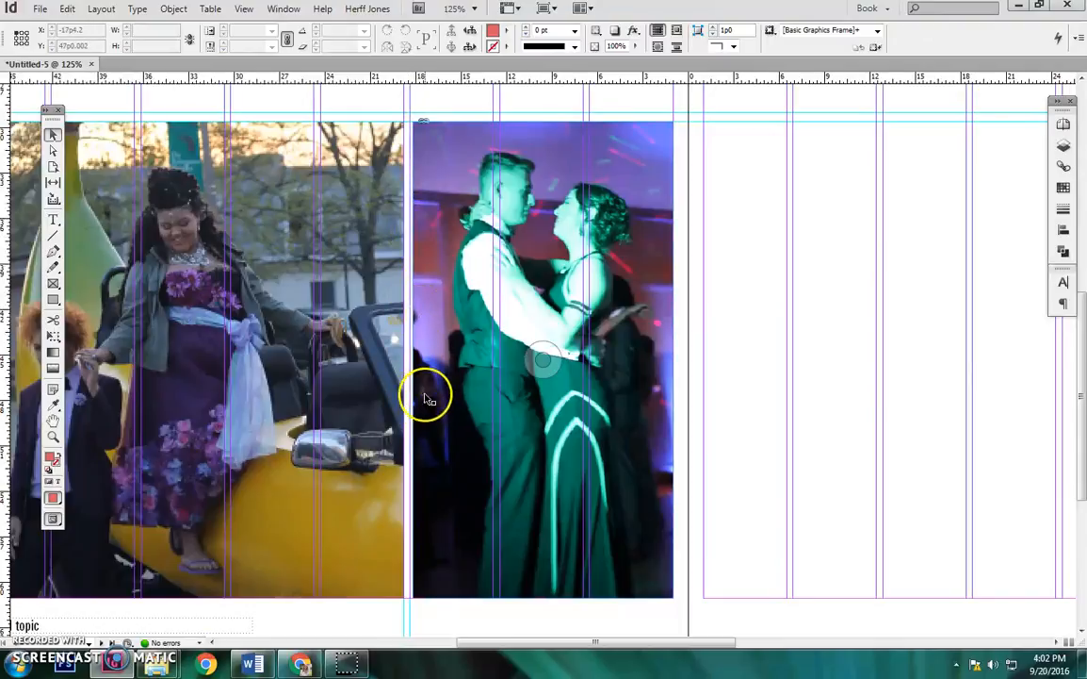
click(440, 171)
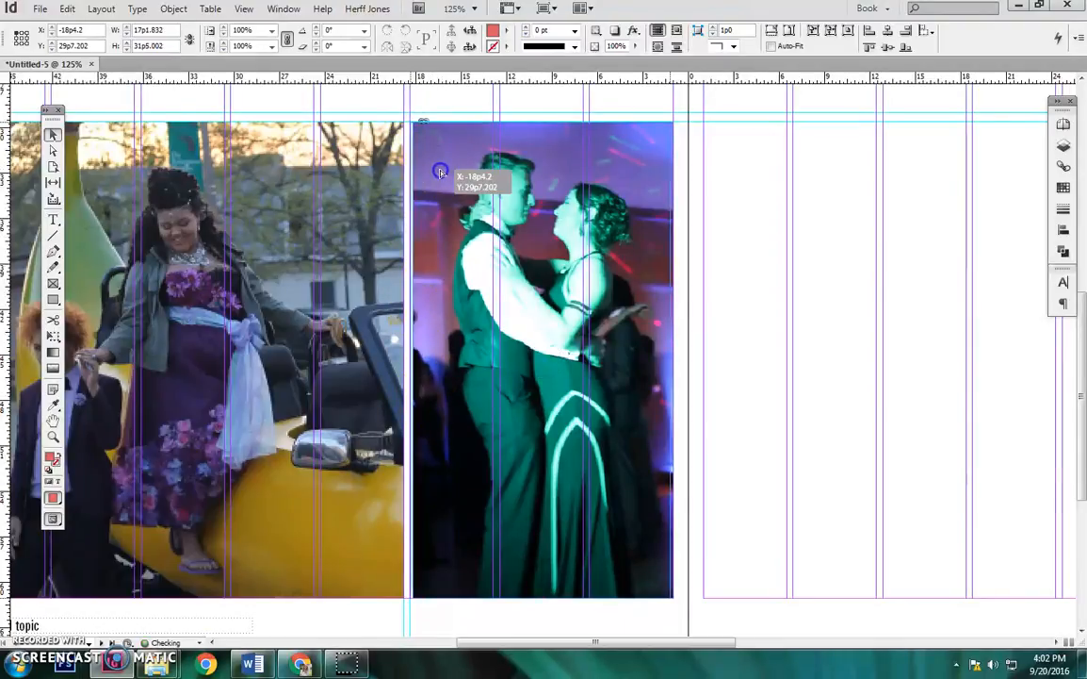
drag(441, 173, 438, 173)
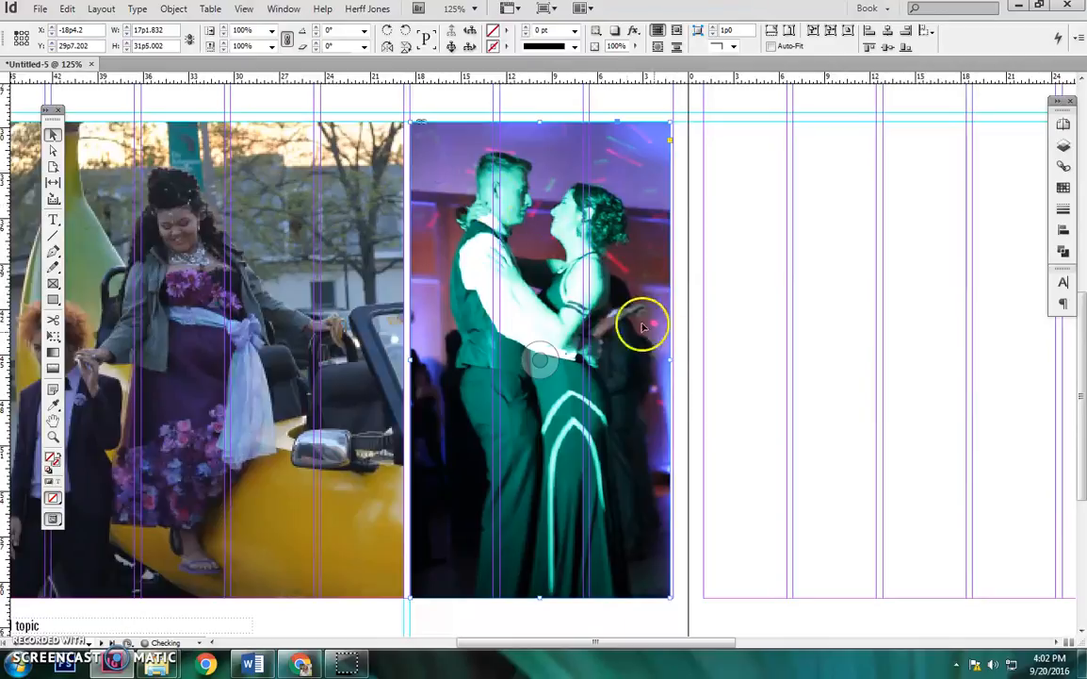
drag(671, 359, 679, 359)
click(712, 344)
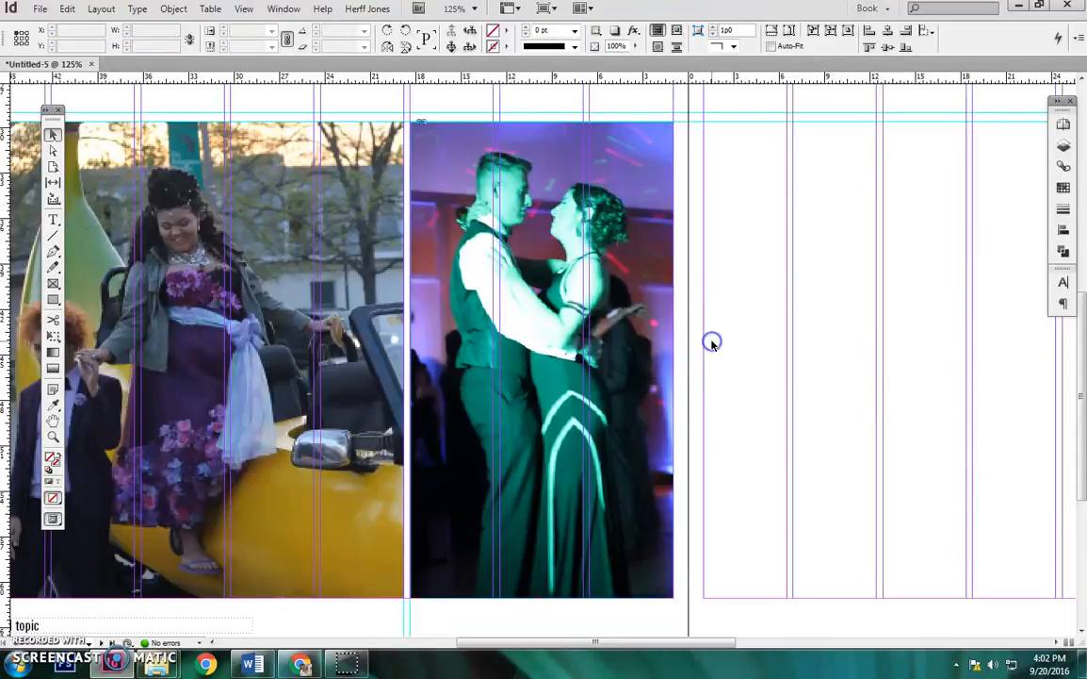
scroll(801, 349, up, 1)
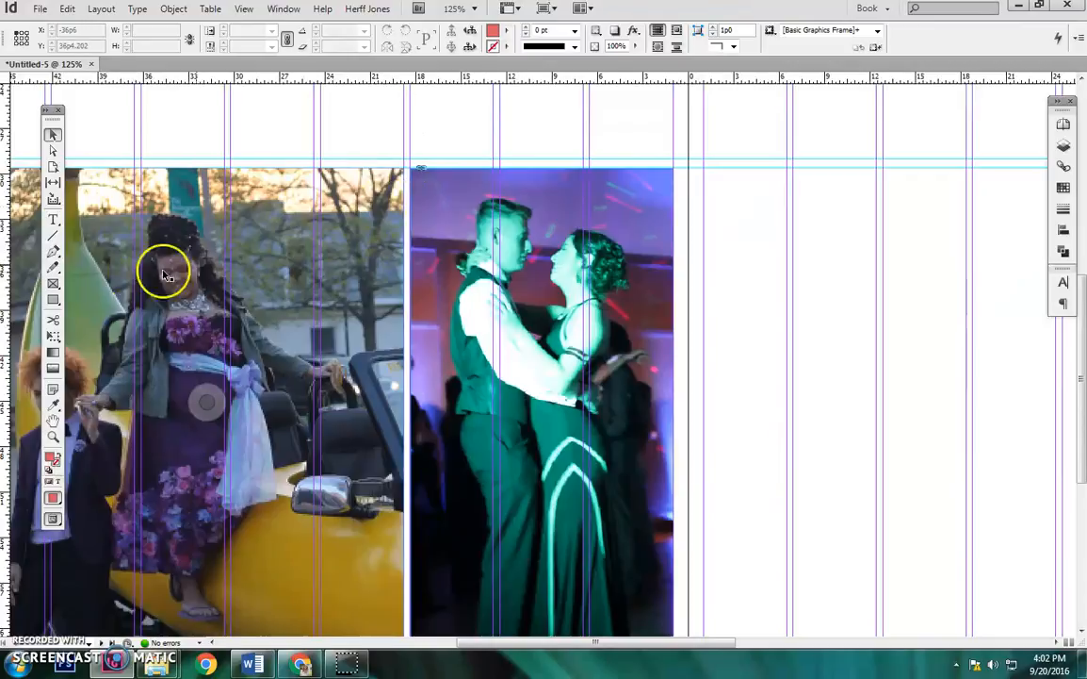
scroll(509, 271, up, 2)
scroll(499, 274, down, 1)
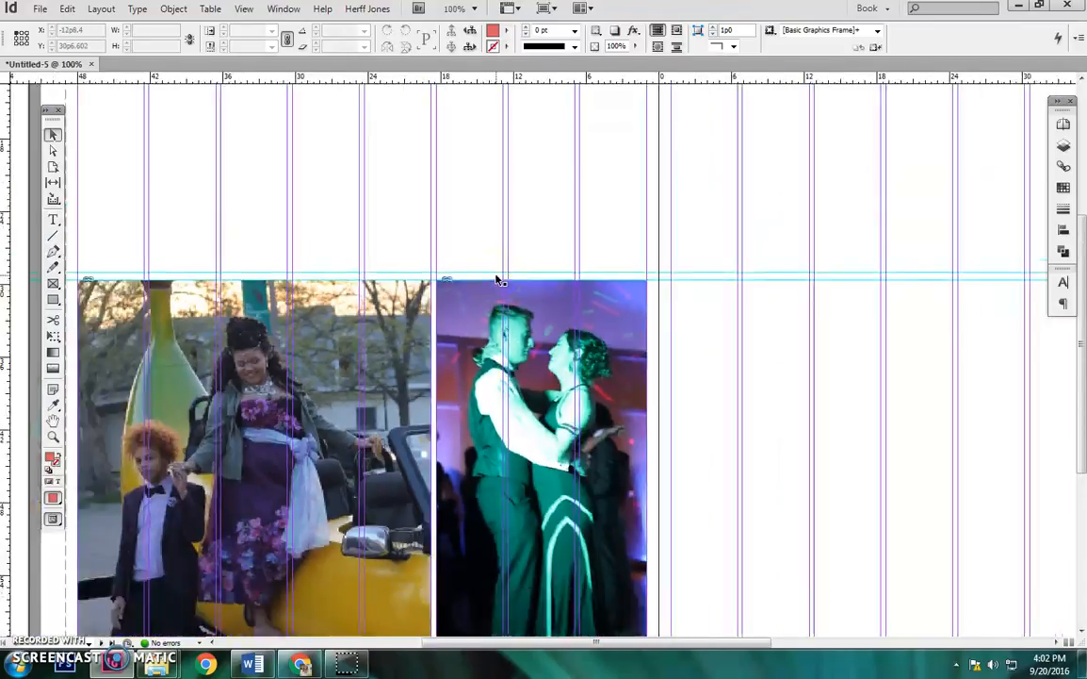
scroll(497, 279, down, 2)
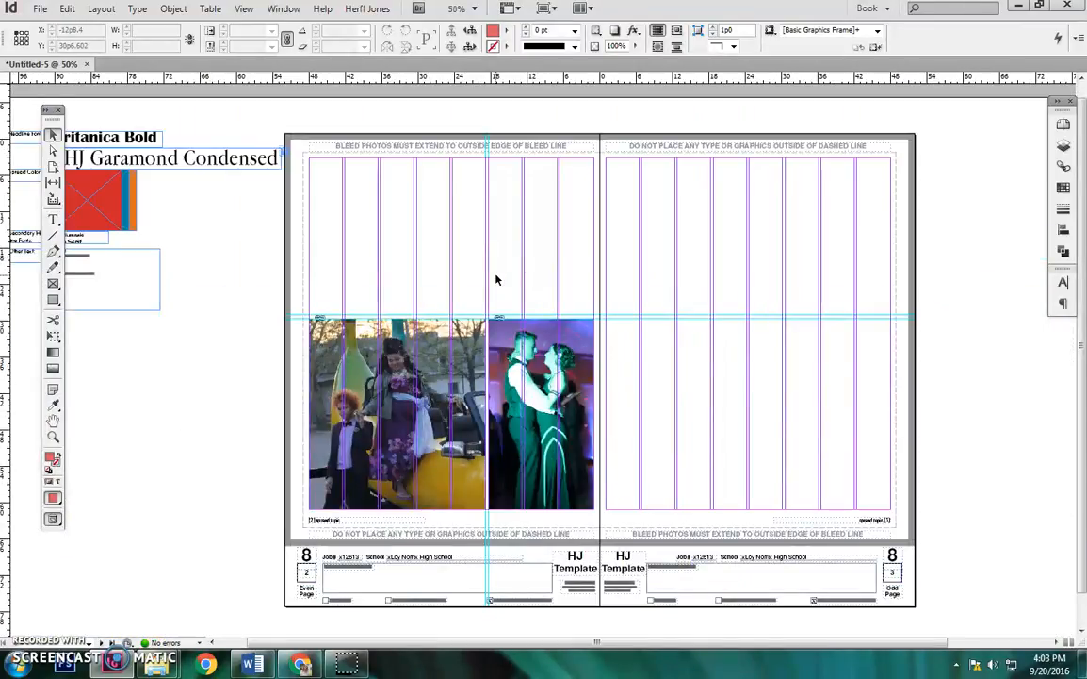
click(519, 291)
click(603, 405)
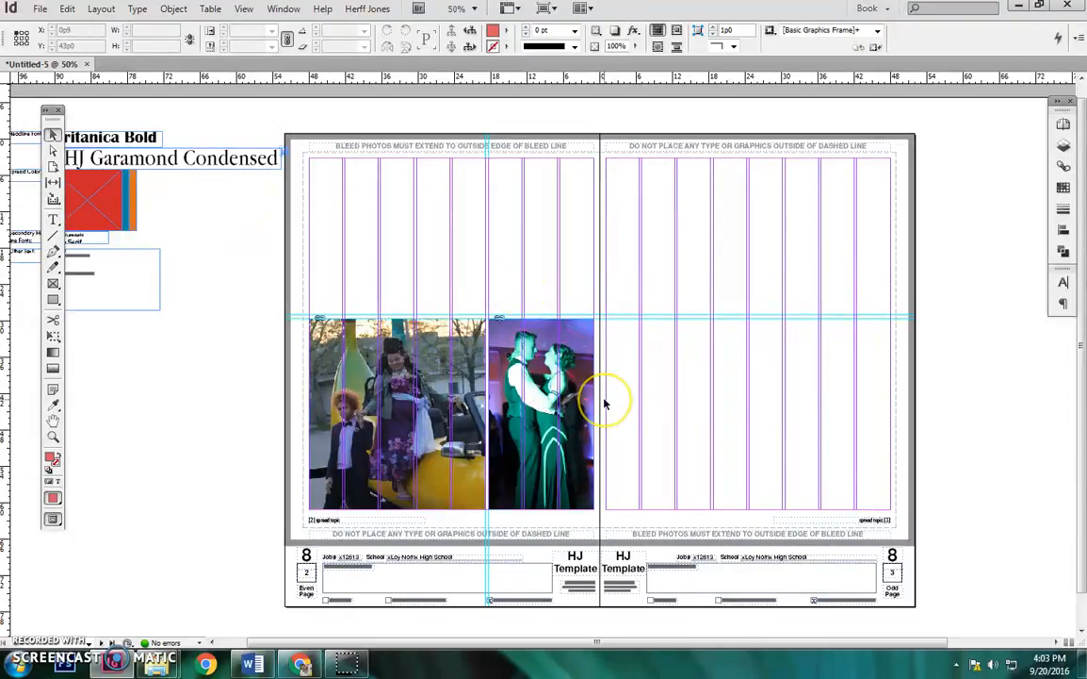
click(595, 406)
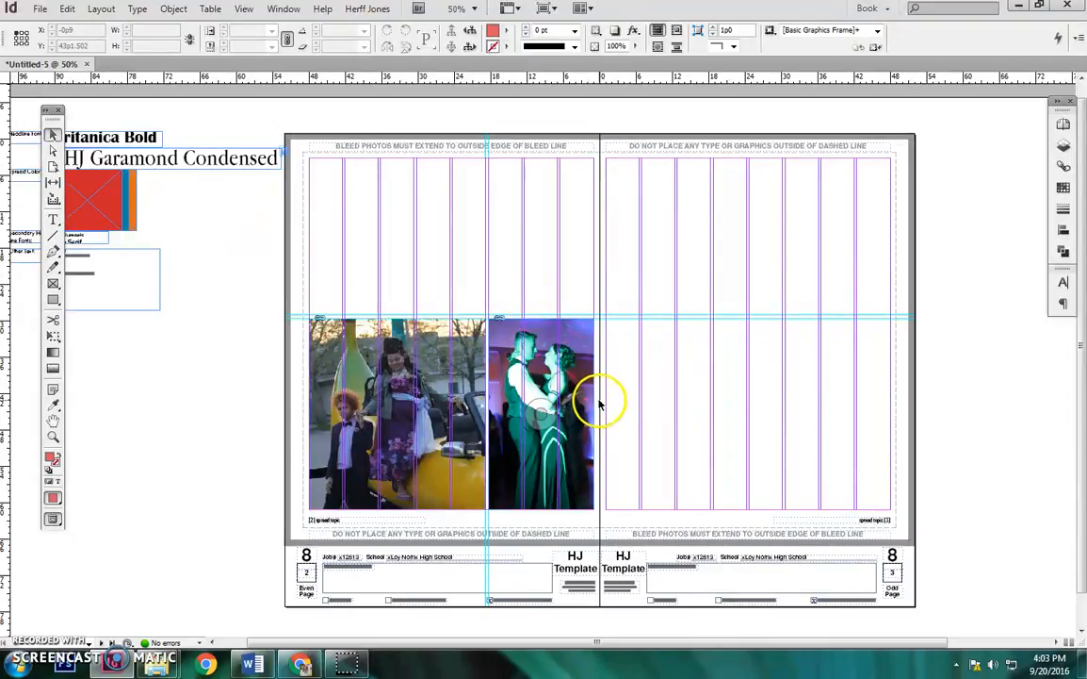